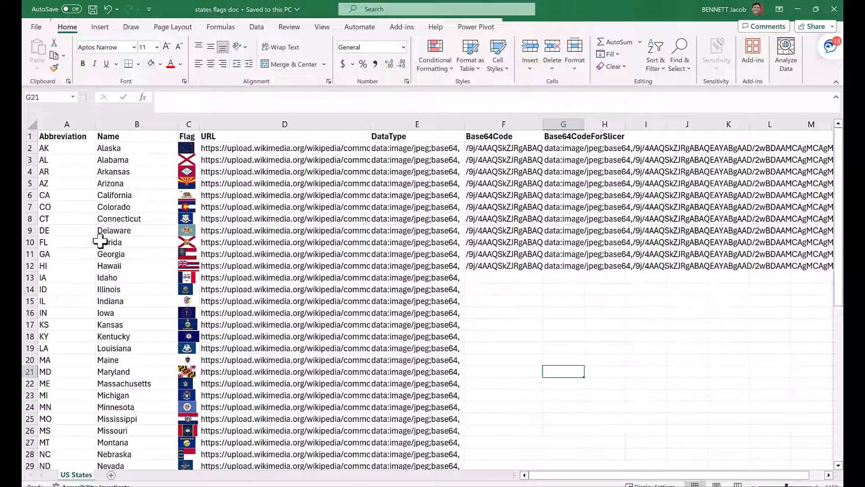
- Examine the US States sheet's columns, including Name, Flag, URL, DataType, Base64Code and the Base64CodeForSlicer formula in G2
left_click(58, 124)
left_click(128, 123)
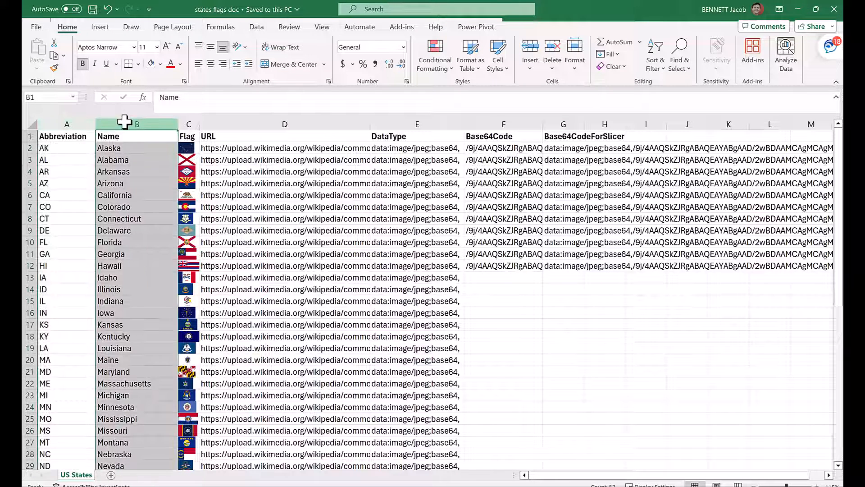
left_click(191, 120)
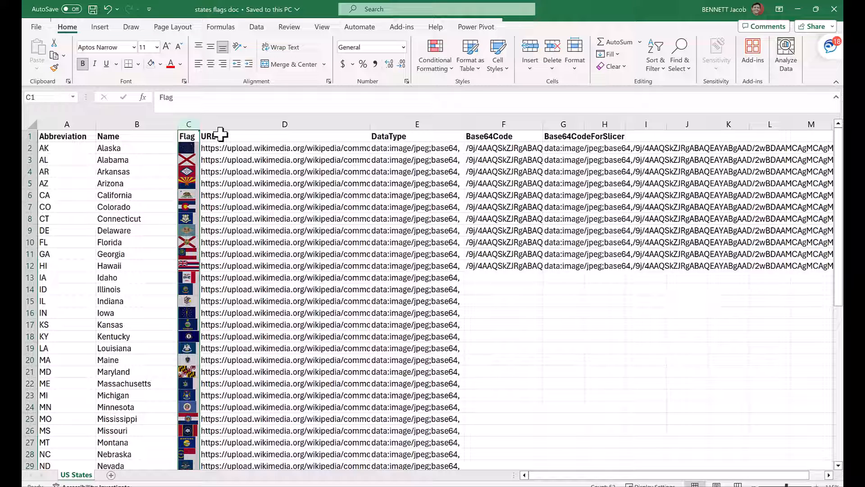
left_click(289, 123)
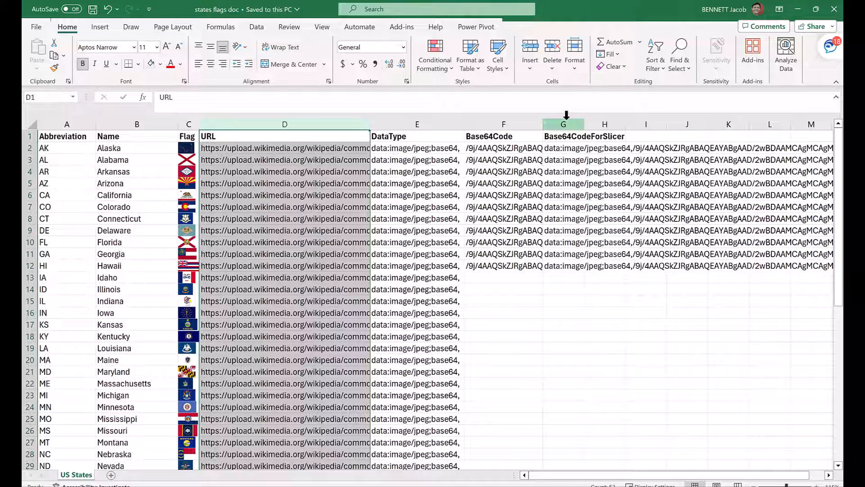
left_click(441, 148)
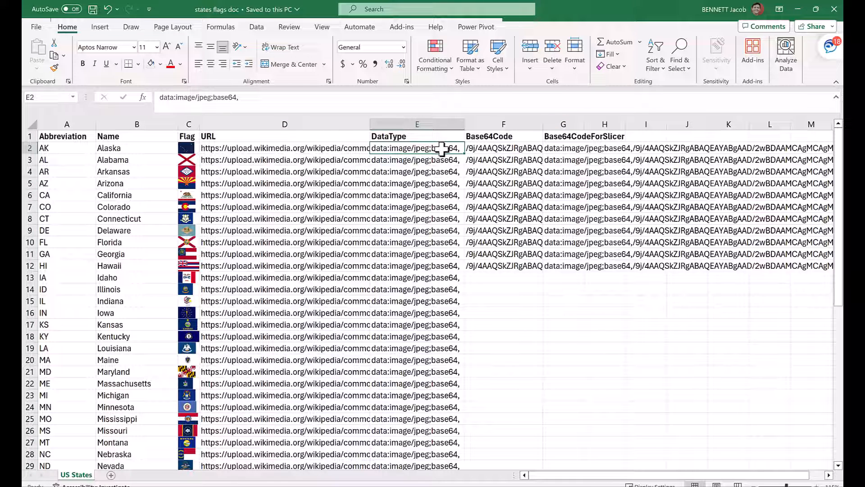
left_click(492, 147)
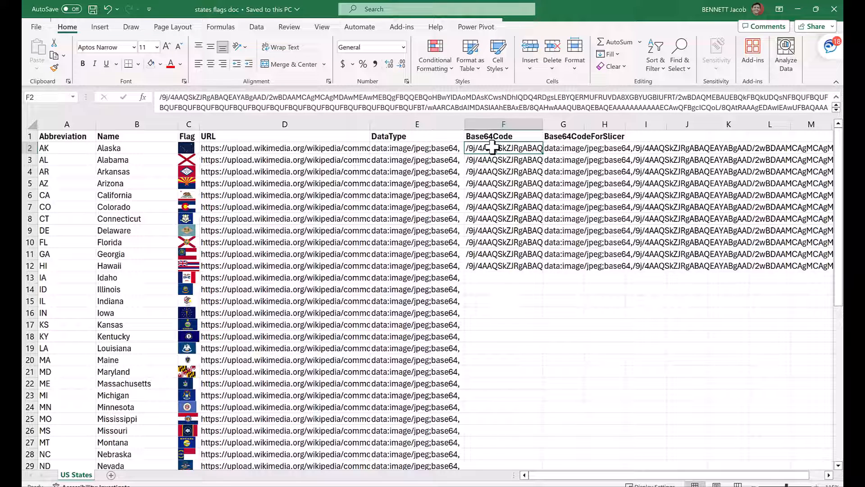
left_click(559, 149)
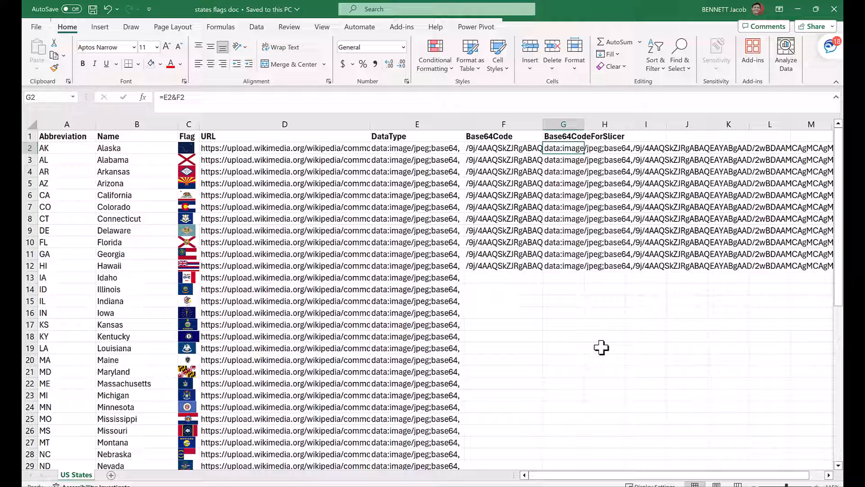
- Switch to Chrome and review the PNG to Base64 Converter page and the notepad++ search results
left_click(411, 486)
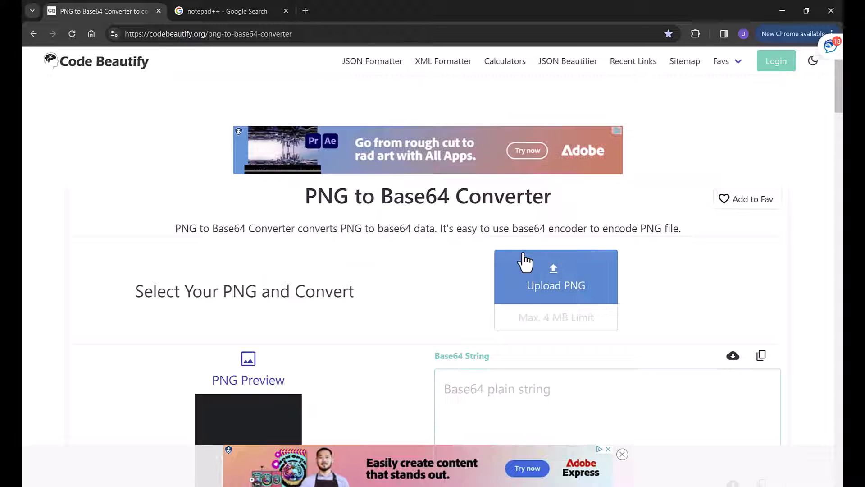
scroll(453, 296, "down", 2)
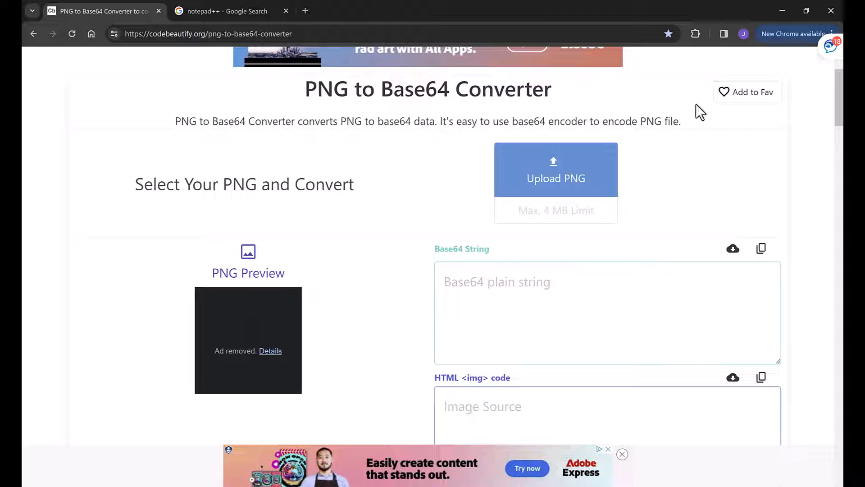
left_click(238, 18)
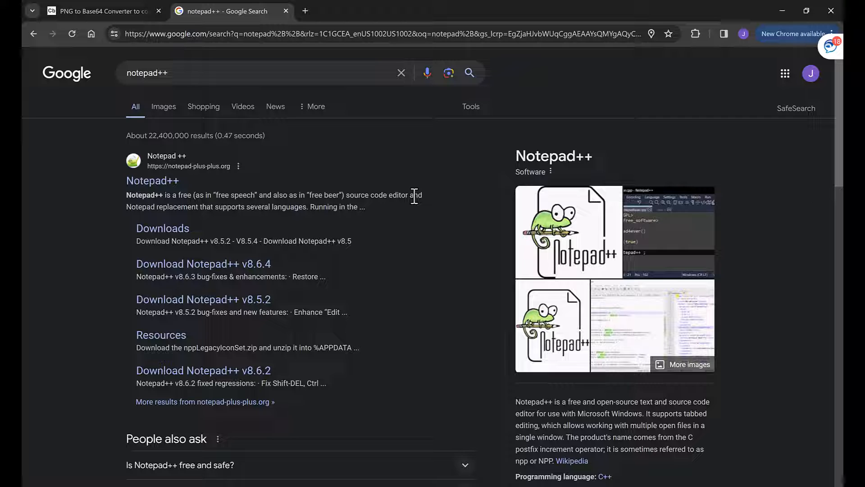
- Switch to Notepad++, create a new file and load the ak1 - Copy image from the compressed images folder
left_click(502, 0)
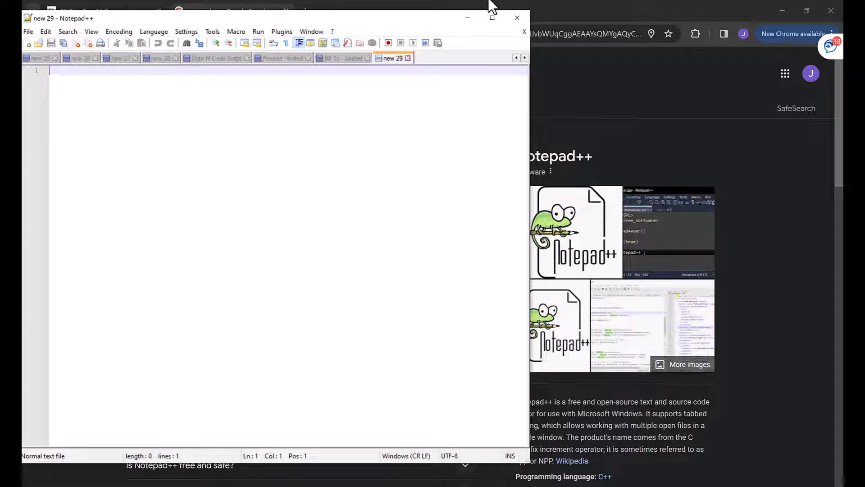
key("alt+Tab")
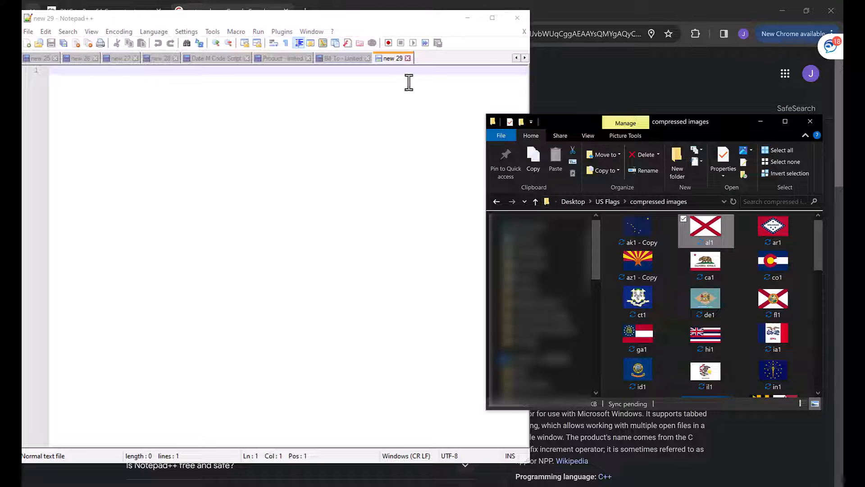
left_click(27, 43)
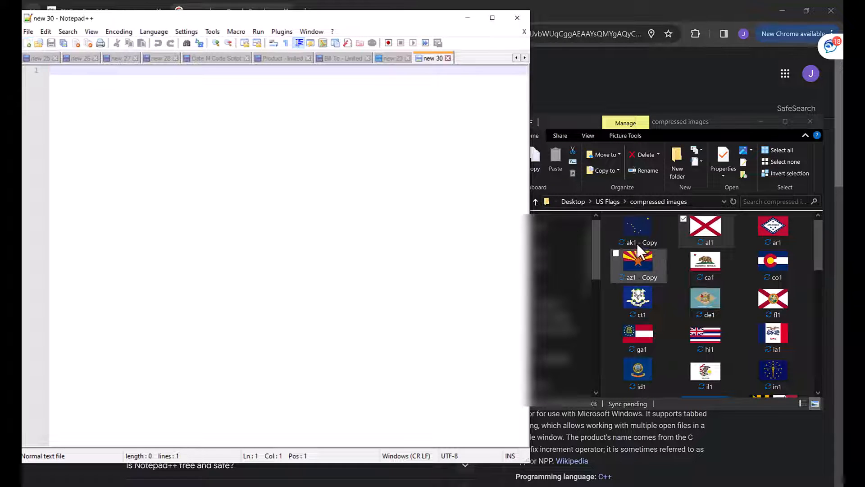
left_click_drag(642, 236, 223, 113)
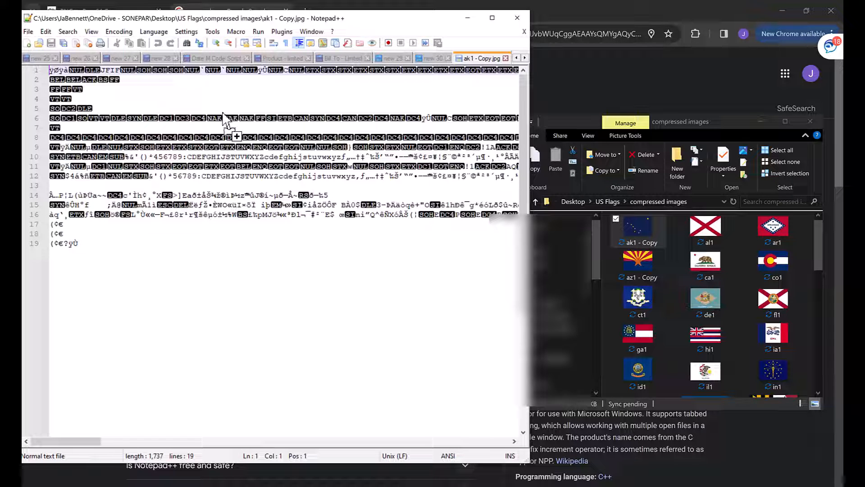
- Convert the entire ak1 - Copy.jpg content with MIME Tools' Base64 Encode with padding and select all of the resulting code
key("ctrl+a")
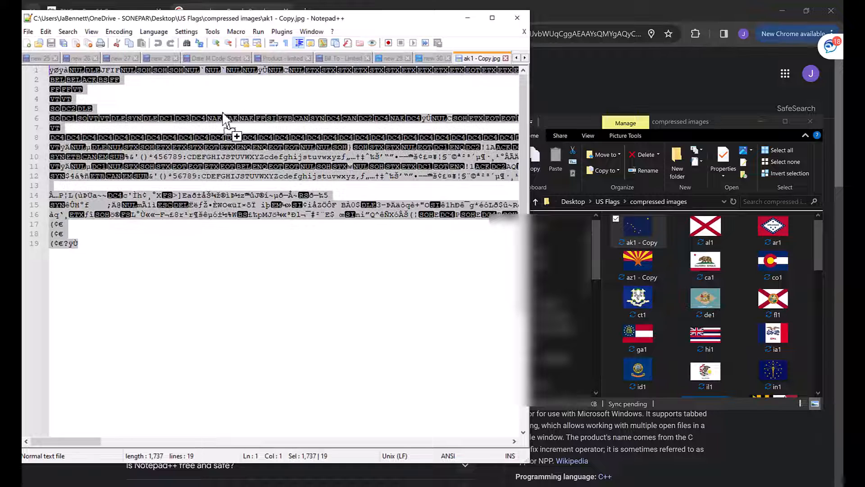
left_click(283, 32)
mouse_move(302, 45)
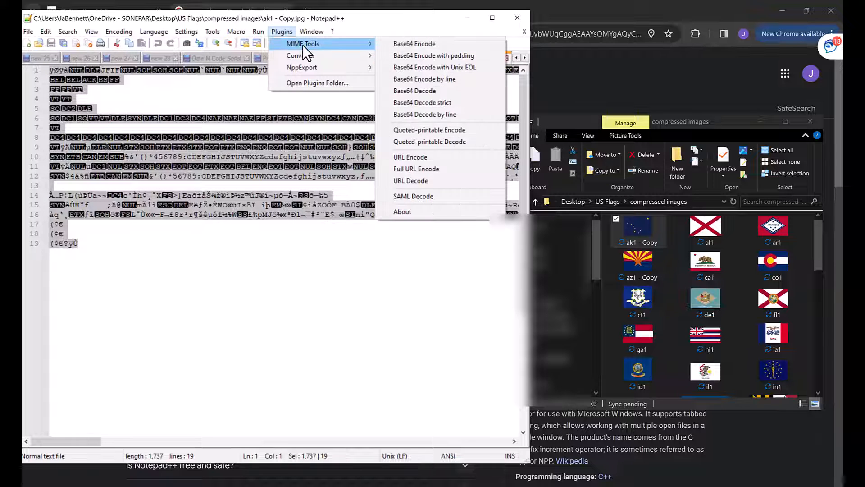
left_click(413, 57)
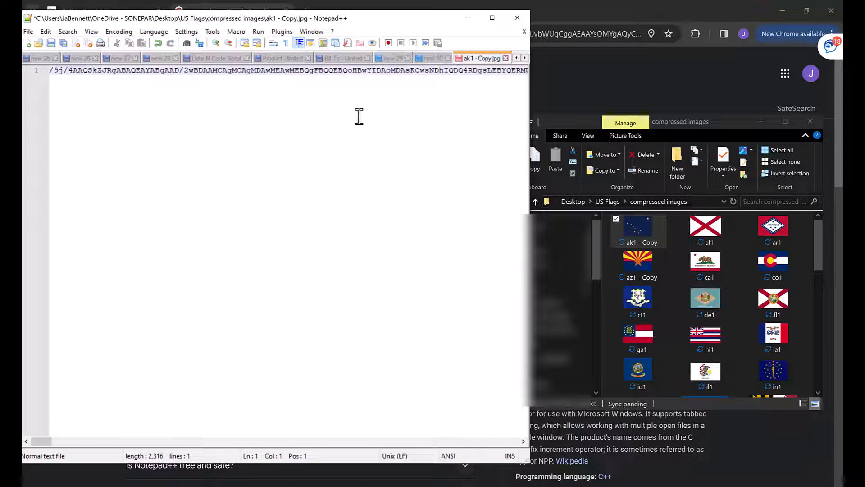
key("ctrl+a")
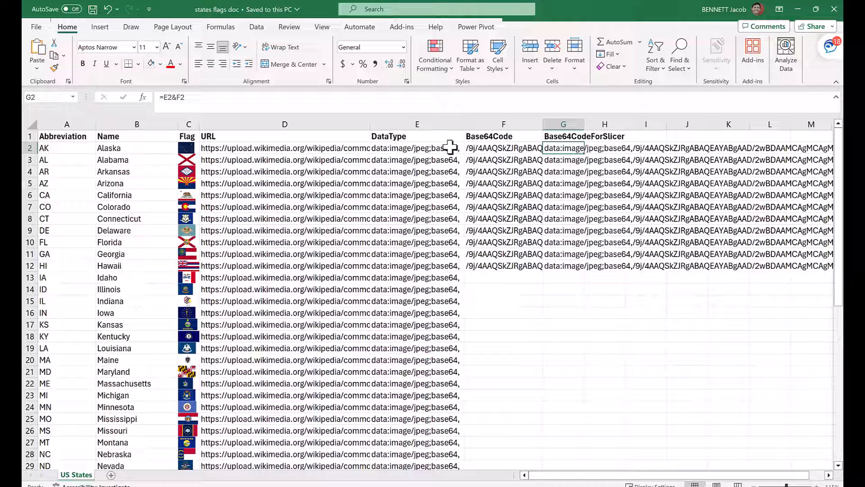
- Switch to the states flags workbook in Excel and review its Base64Code, URL, DataType and Base64CodeForSlicer columns
left_click(516, 118)
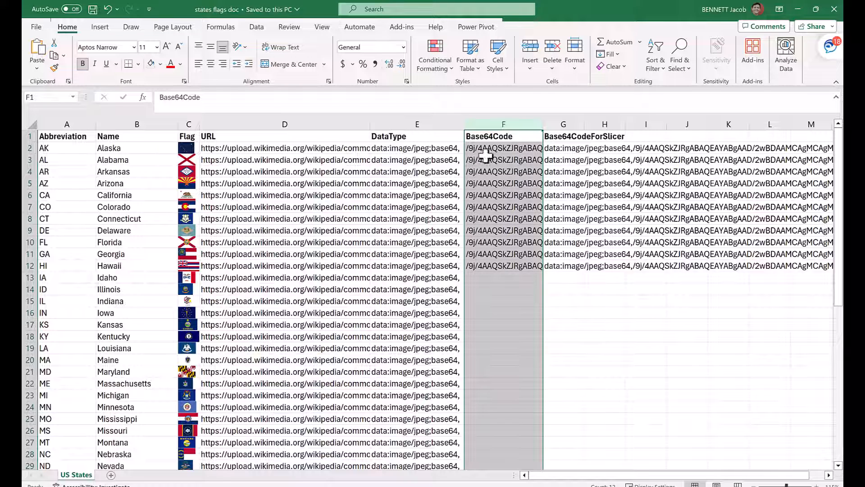
left_click(273, 122)
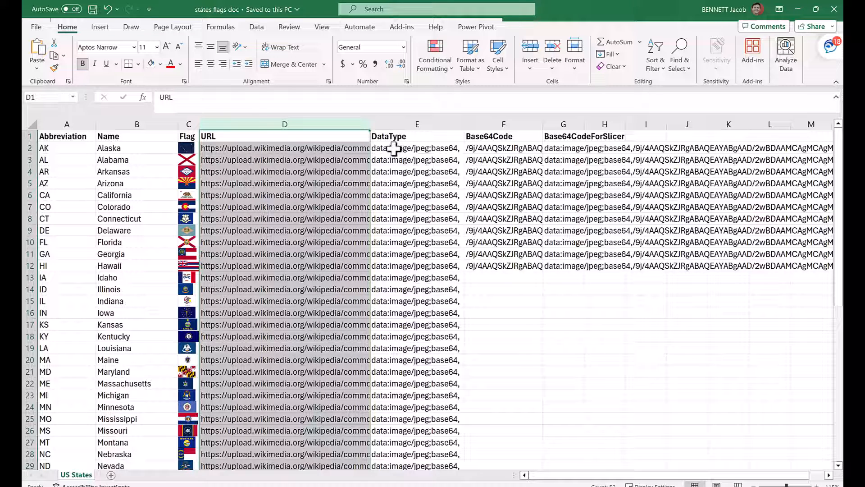
left_click_drag(393, 148, 398, 175)
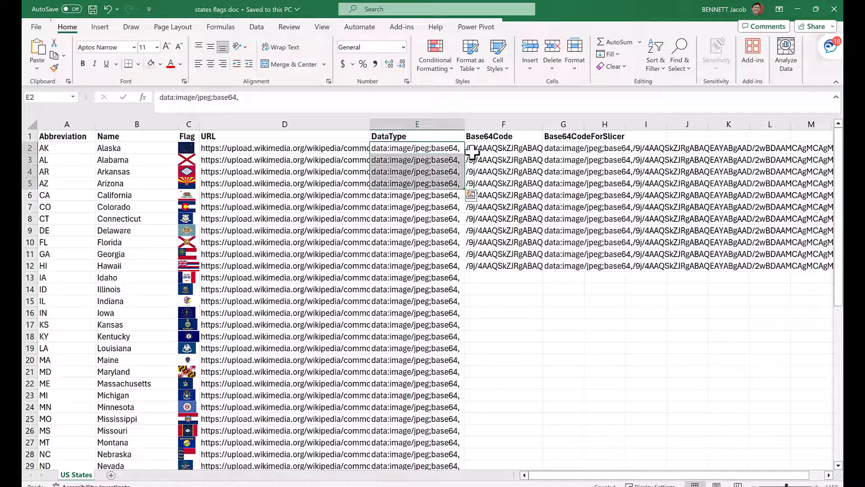
left_click(496, 149)
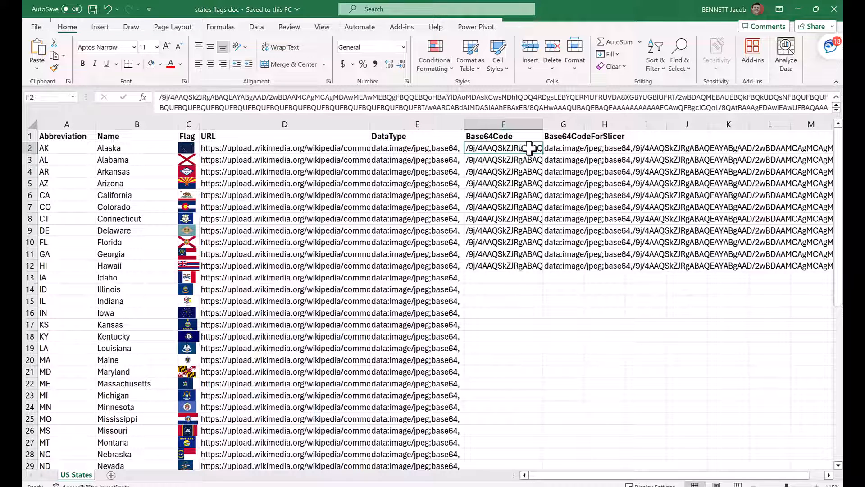
left_click(563, 148)
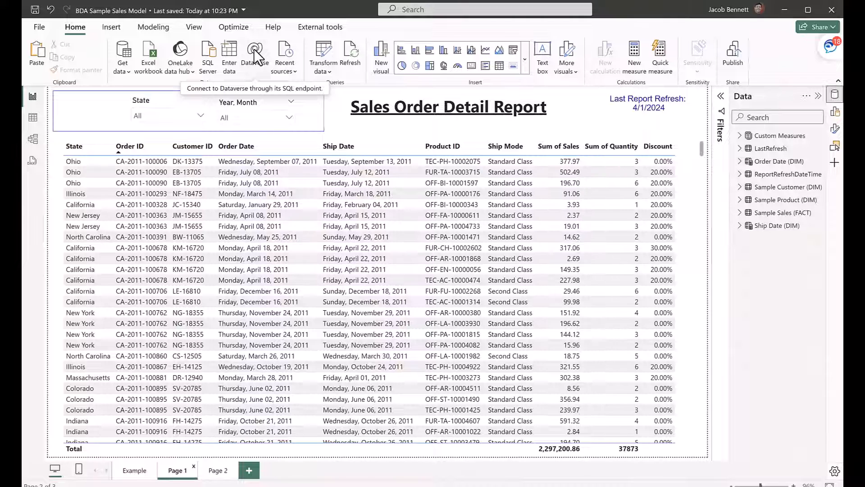
- From the Power BI sales report, open Power Query Editor and import the US States sheet from the states flags doc workbook
left_click(321, 49)
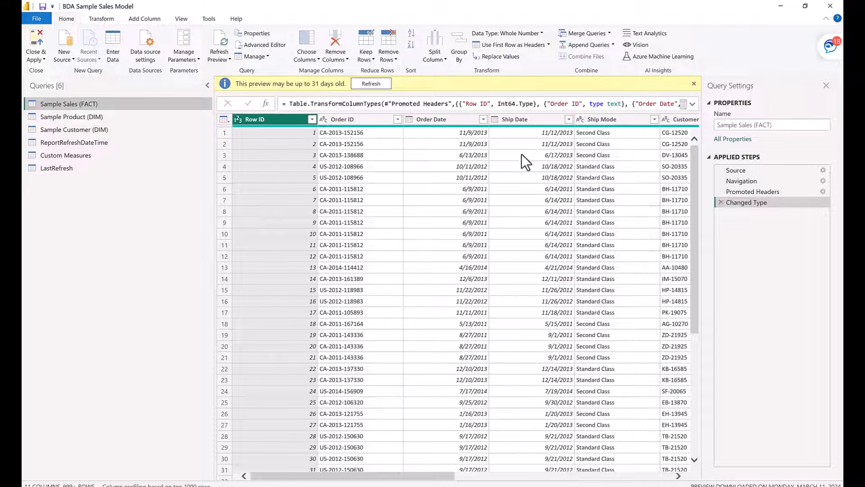
left_click(62, 57)
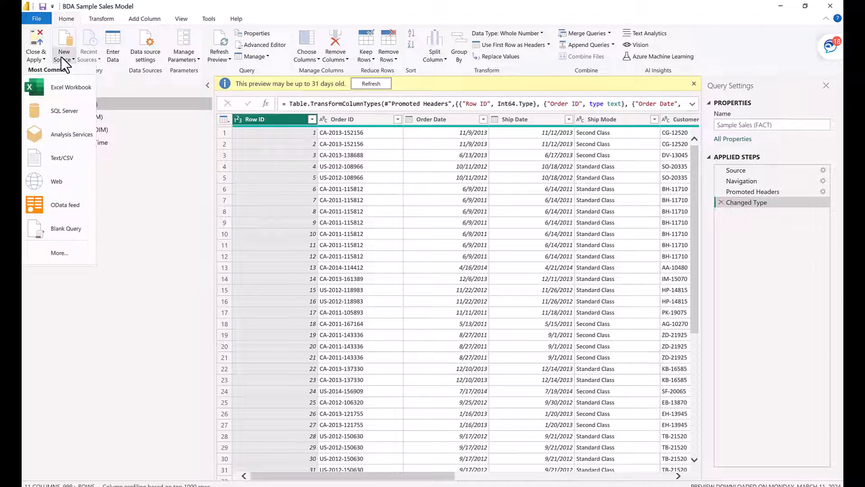
left_click(70, 89)
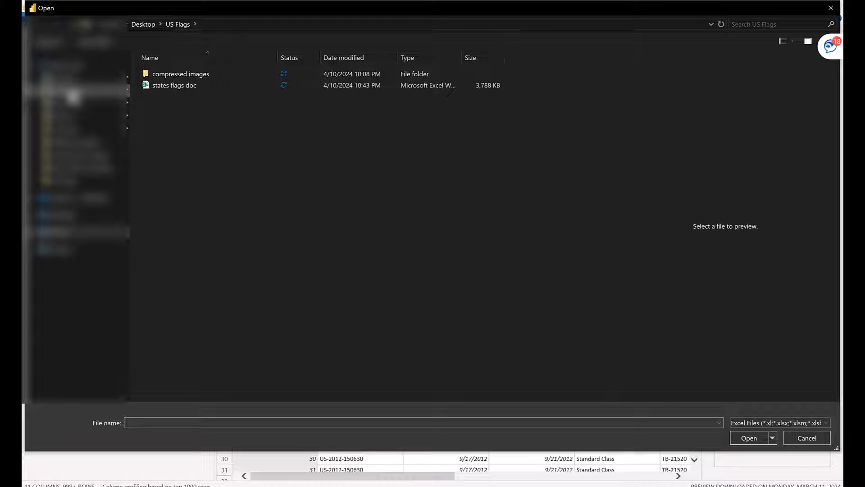
left_click(194, 86)
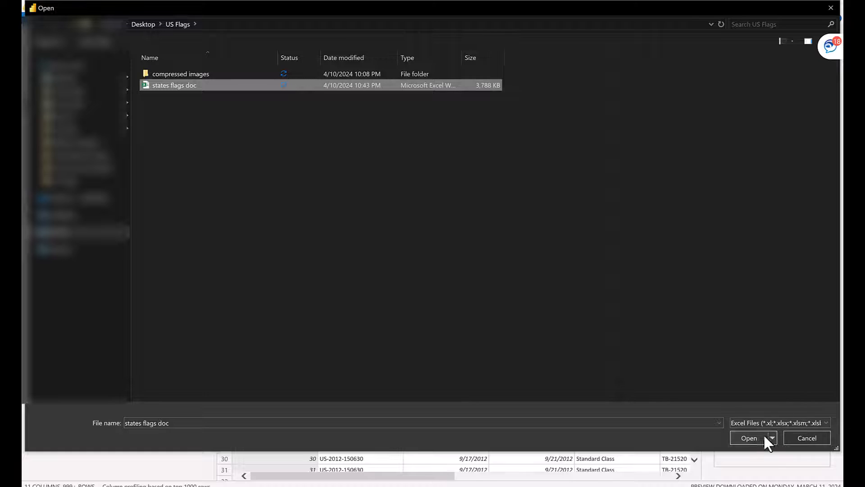
left_click(749, 438)
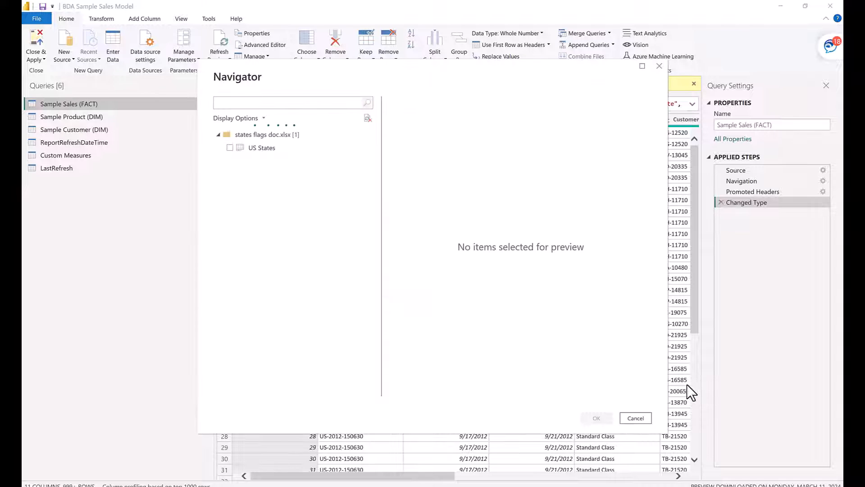
left_click(231, 148)
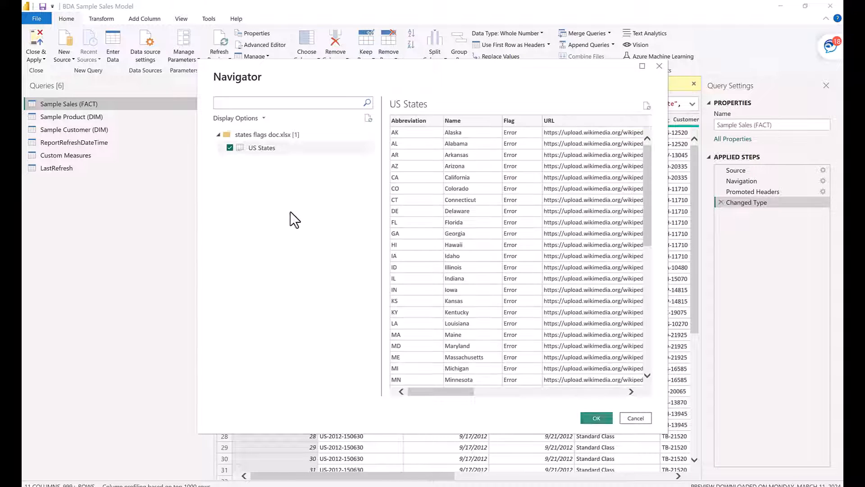
left_click(595, 418)
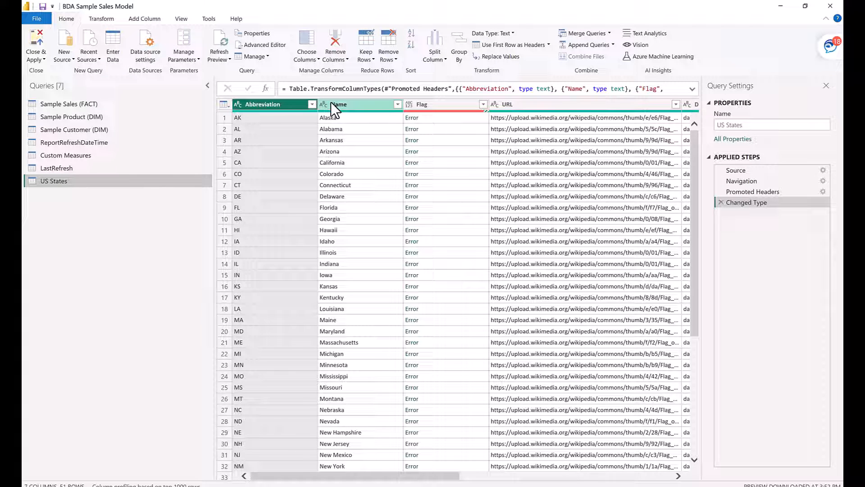
- Remove the Flag column containing errors from the US States query
left_click(426, 105)
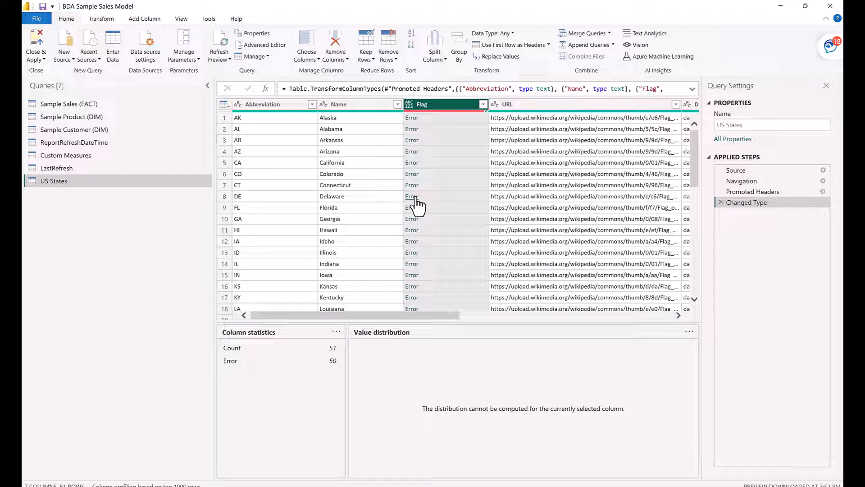
right_click(445, 103)
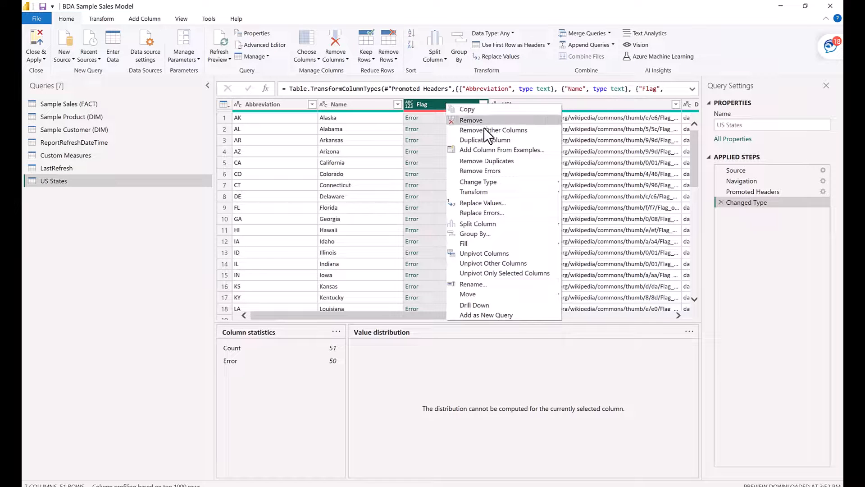
left_click(484, 121)
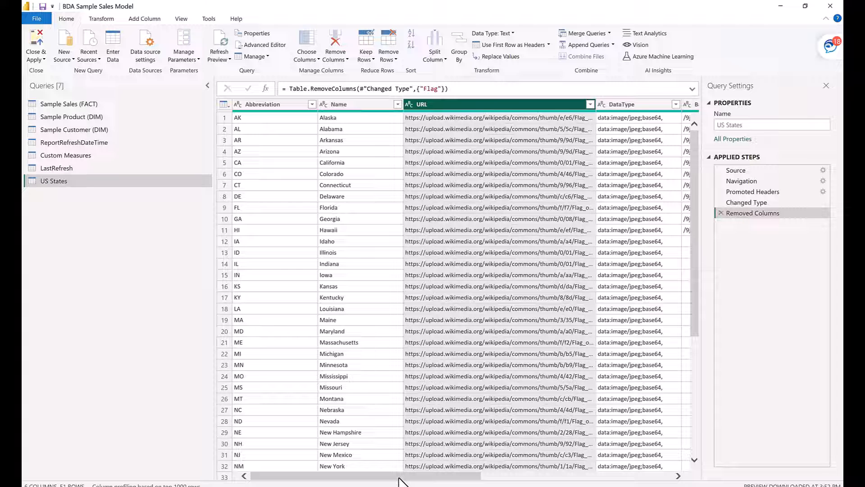
- Inspect the DataType and Base64Code columns of the US States query
left_click_drag(399, 478, 579, 477)
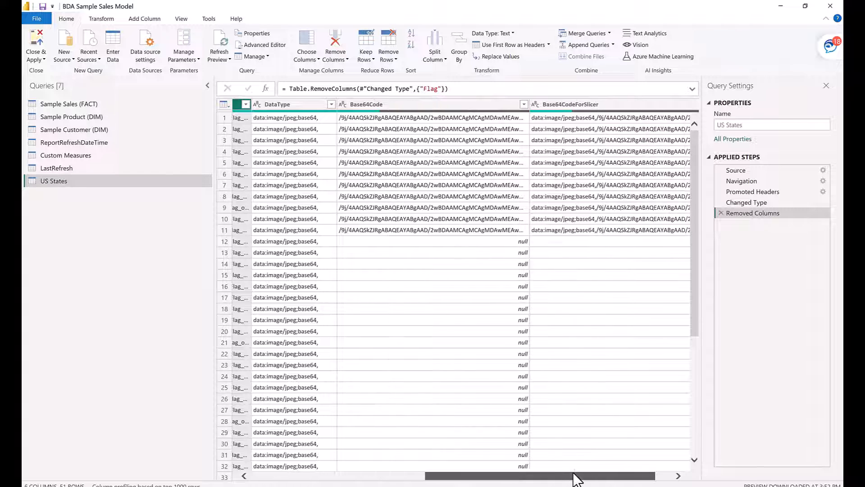
left_click(282, 103)
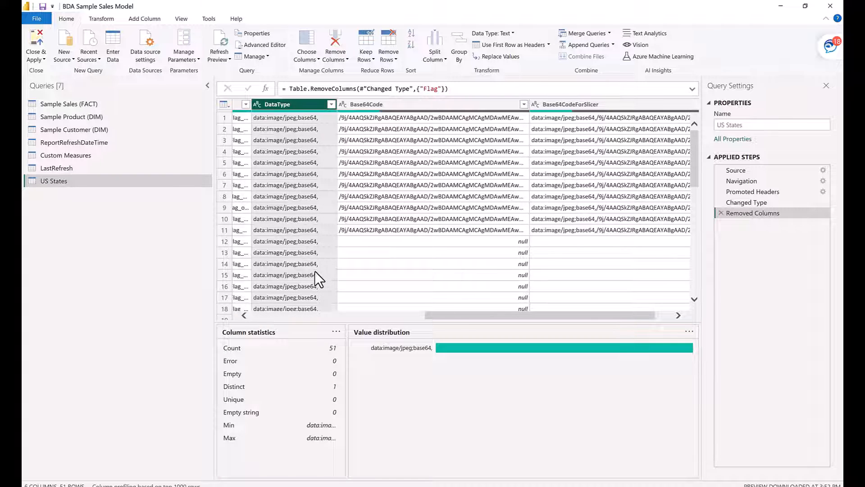
left_click(387, 107)
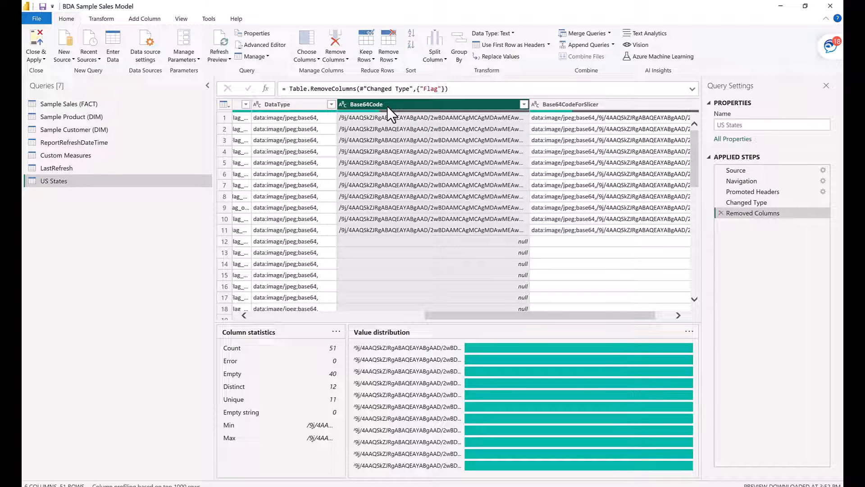
- Remove the DataType and Base64Code columns from the US States query and apply the changes to the report
left_click(559, 104)
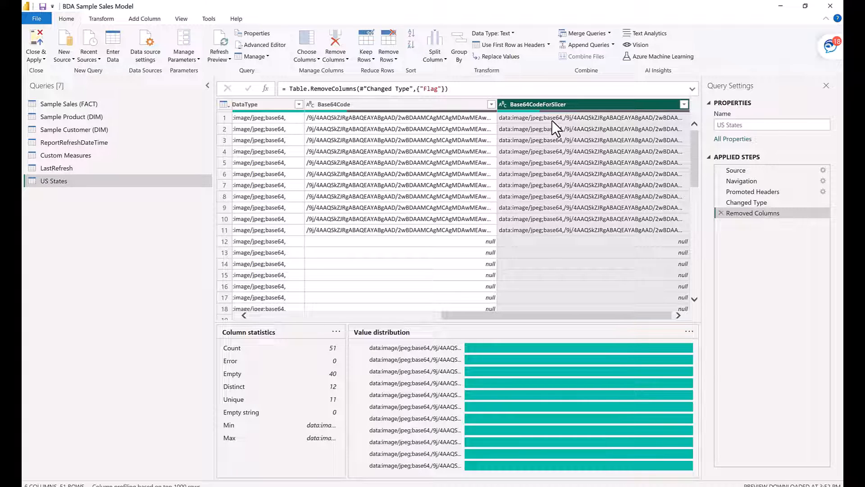
left_click(402, 105)
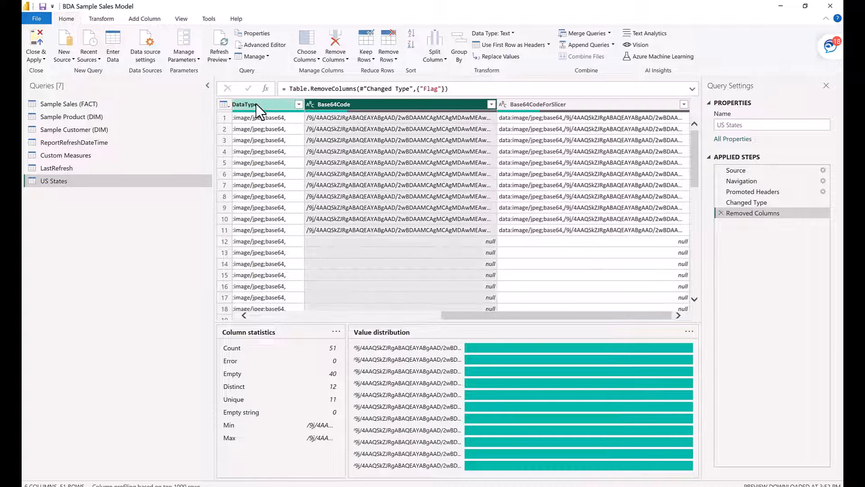
left_click(261, 104, "ctrl")
right_click(255, 102)
left_click(285, 119)
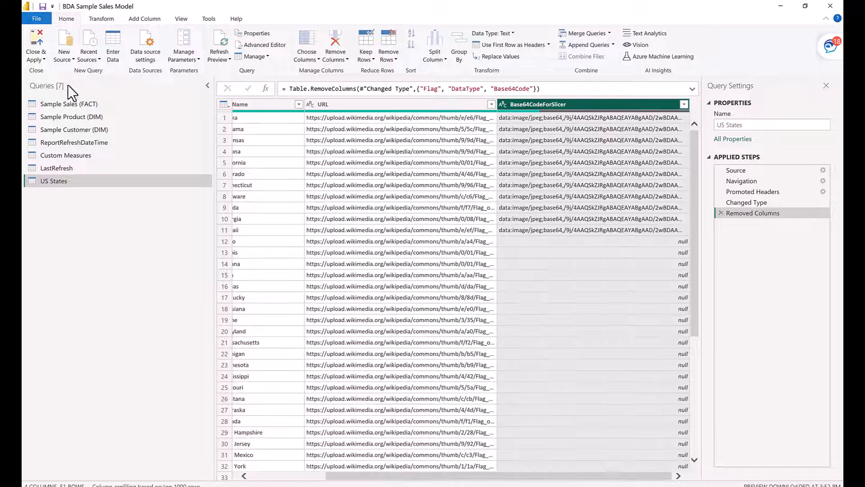
left_click(39, 40)
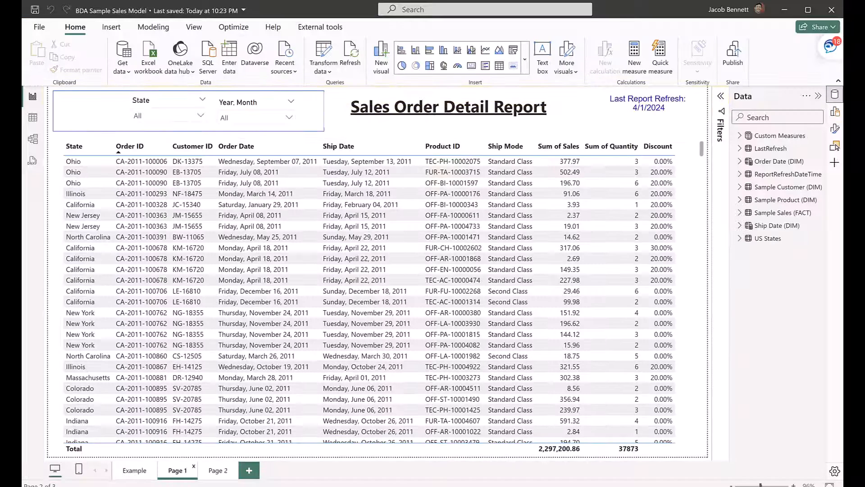
- On Page 2, create a table of the US States Abbreviation, Name, Base64CodeForSlicer and URL fields and enlarge it to fill the page
left_click(218, 470)
left_click(739, 238)
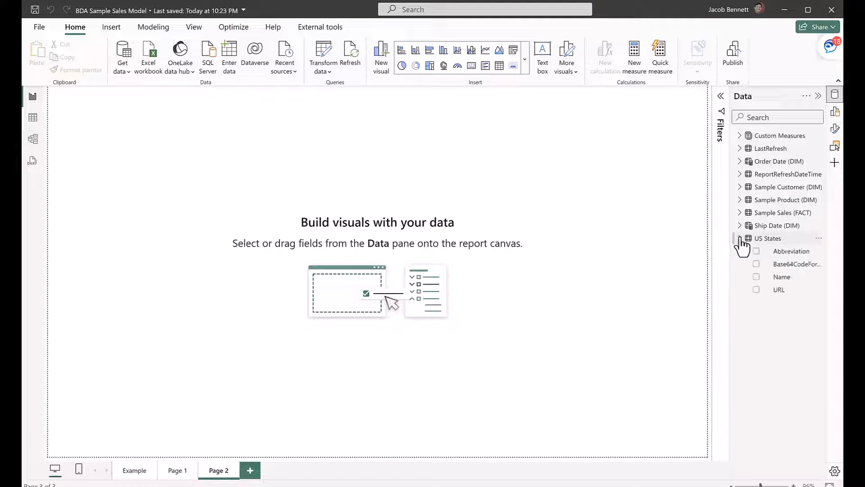
left_click(767, 239)
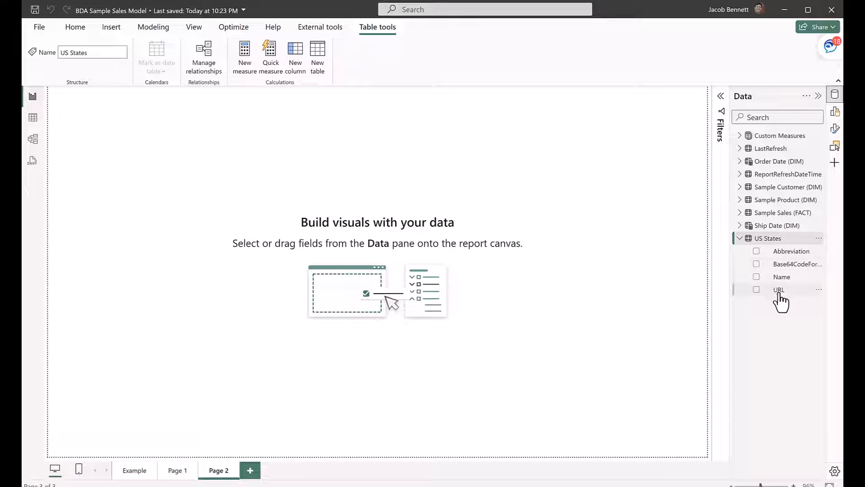
left_click(756, 251)
left_click(757, 277)
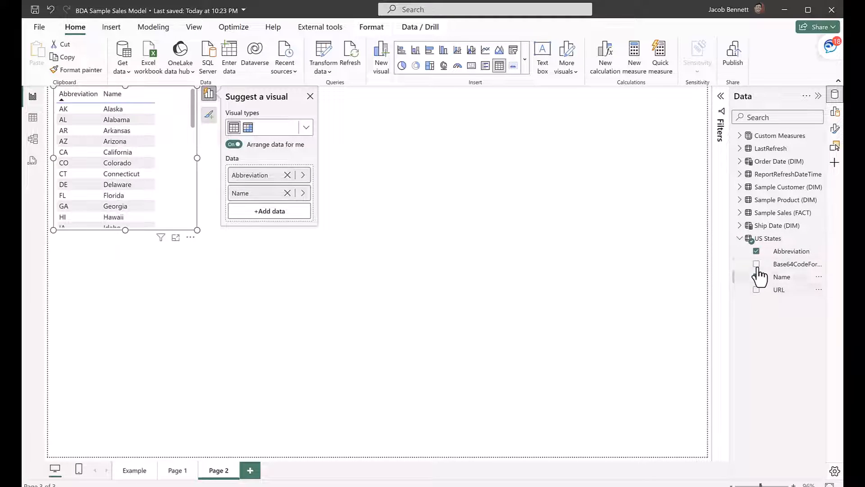
left_click(757, 263)
left_click(757, 289)
left_click_drag(197, 229, 702, 448)
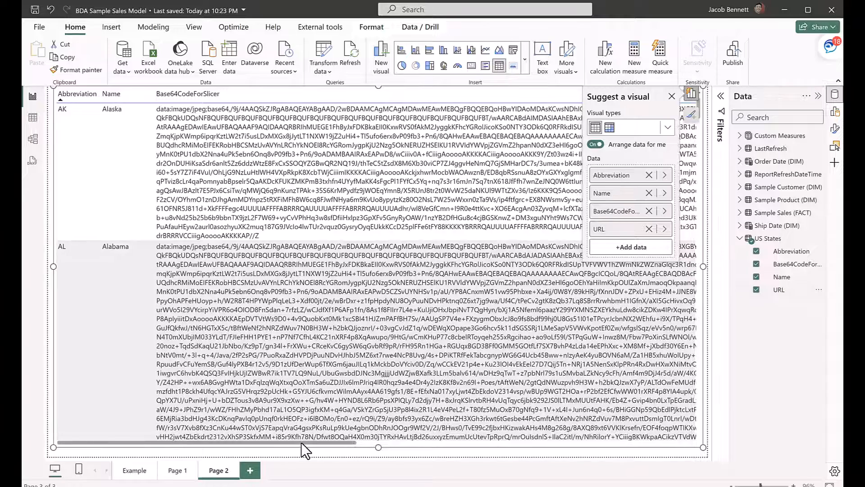
- Set the data category of the US States URL column to Image URL
left_click_drag(301, 443, 620, 442)
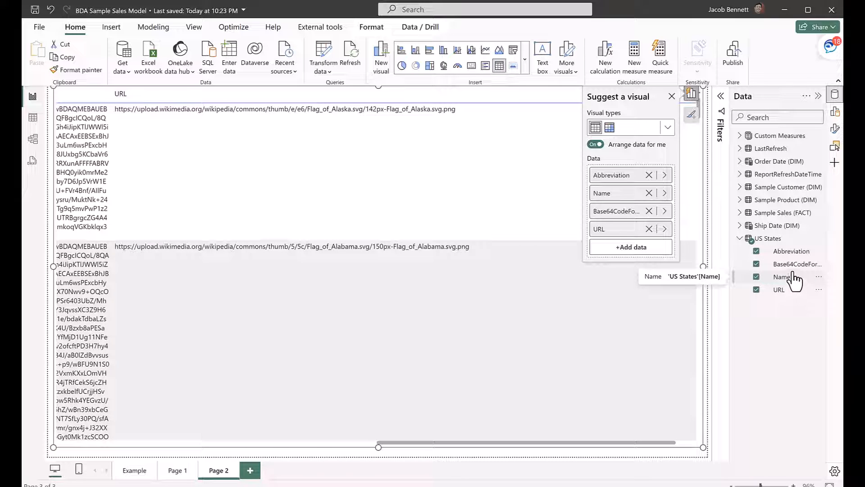
left_click(788, 293)
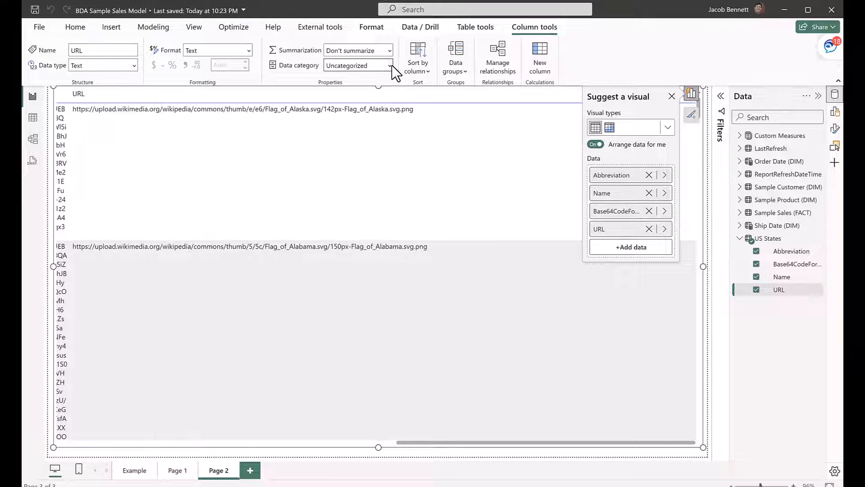
left_click(390, 65)
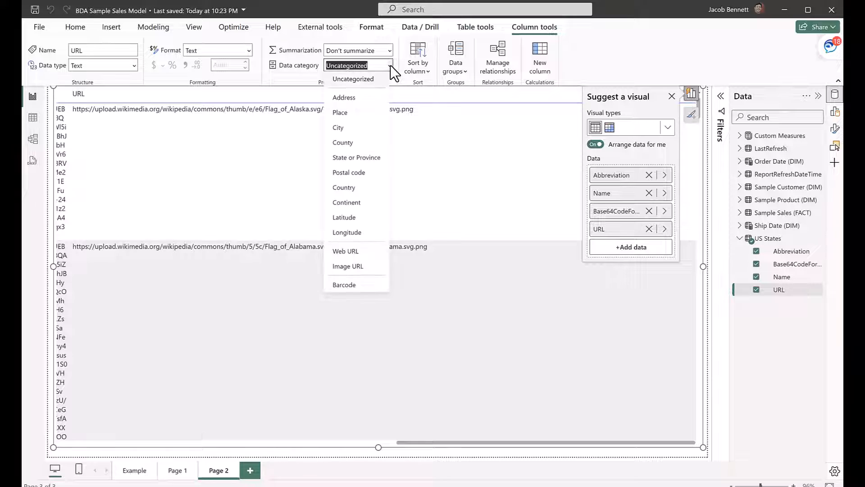
left_click(363, 268)
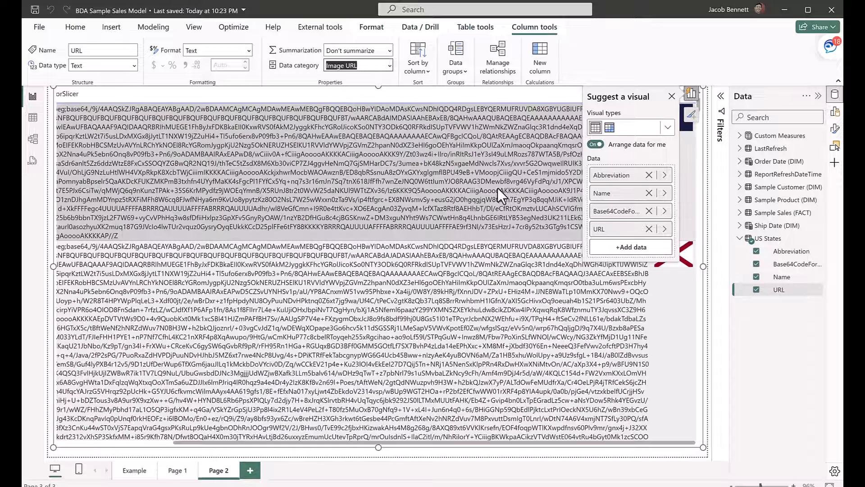
- Dismiss the visual suggestions and narrow the Base64CodeForSlicer column in the table to bring the URL flag images into view
left_click(671, 98)
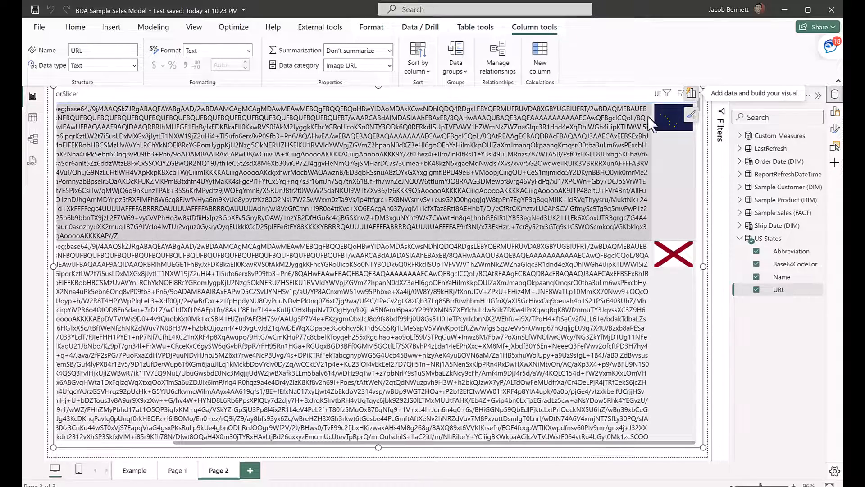
left_click_drag(653, 93, 524, 98)
scroll(548, 232, "down", 10)
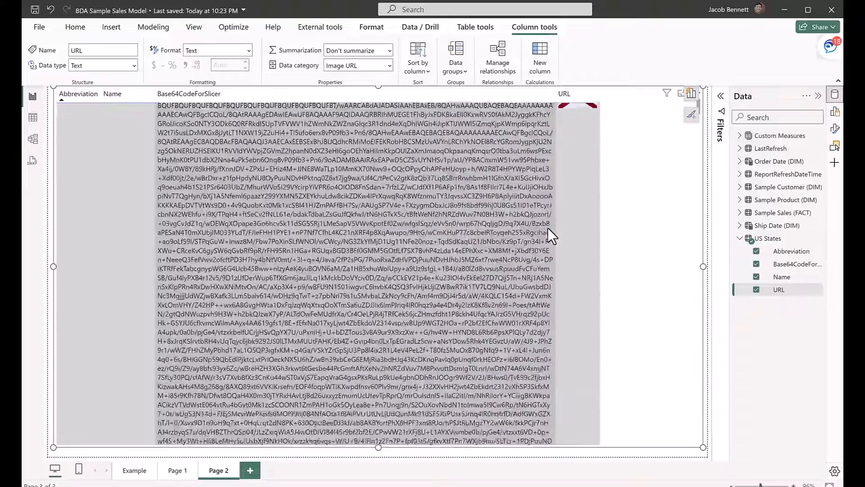
scroll(551, 229, "up", 8)
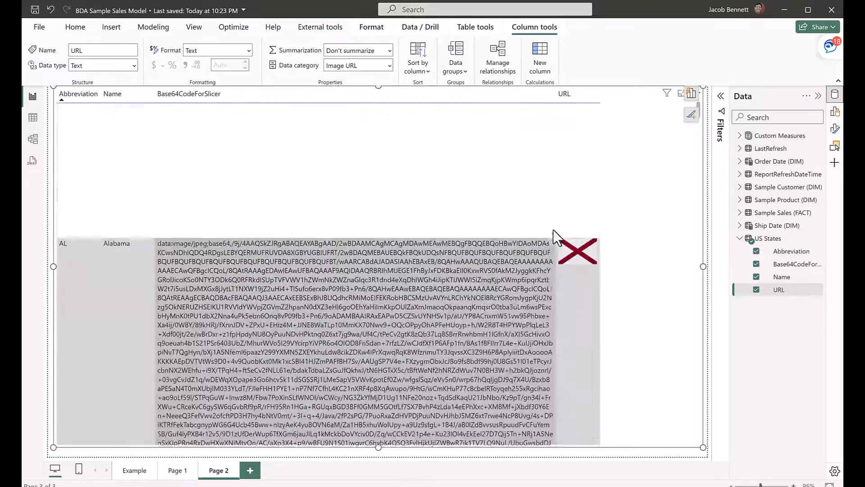
- Set the Base64CodeForSlicer column's data category to Image URL and narrow that column in the table
left_click(792, 264)
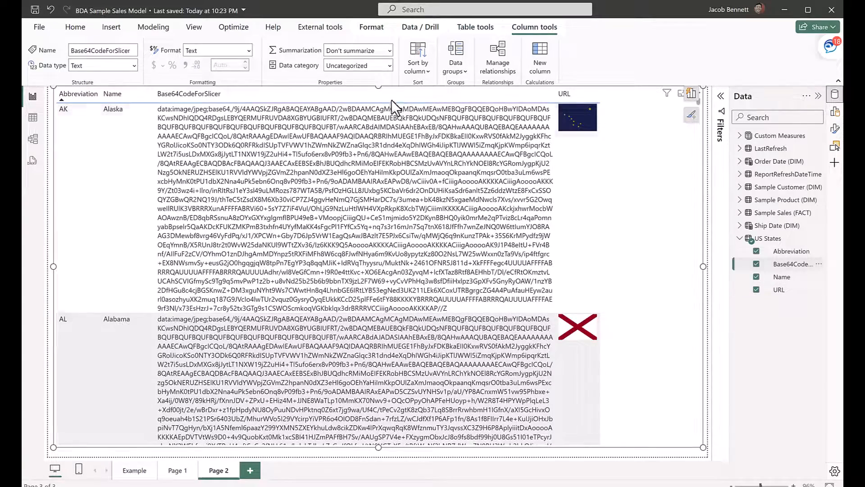
left_click(390, 65)
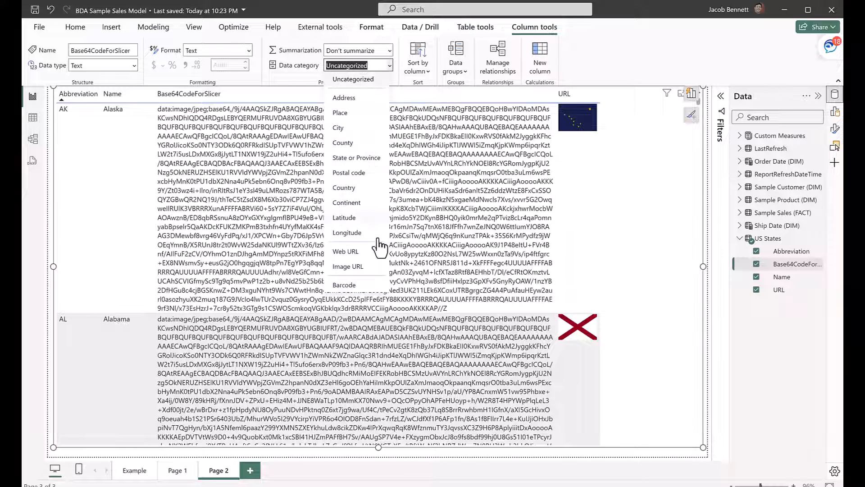
left_click(358, 267)
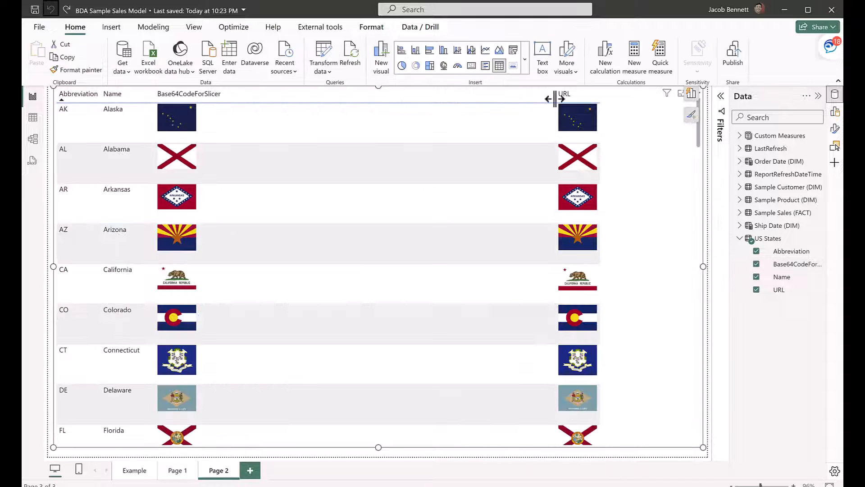
left_click_drag(554, 99, 261, 96)
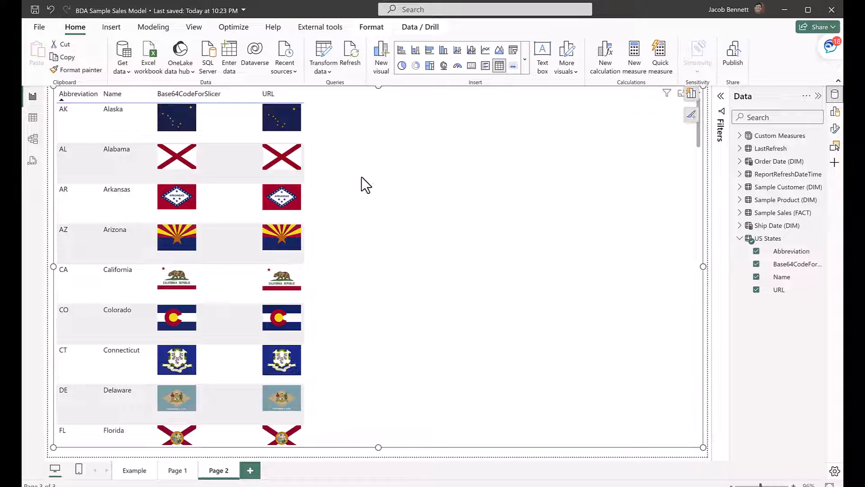
- Compare the Base64CodeForSlicer and URL flag images state by state in the table
scroll(362, 176, "down", 3)
scroll(364, 183, "up", 1)
scroll(365, 186, "up", 3)
scroll(226, 193, "down", 3)
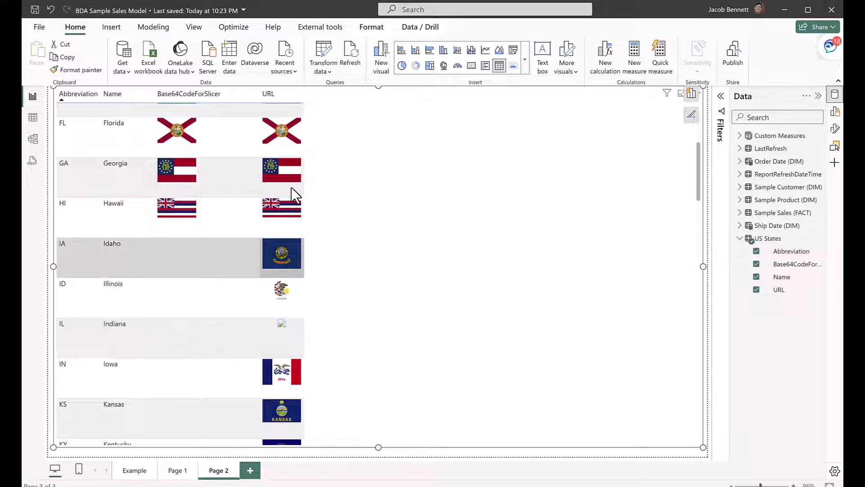
scroll(290, 176, "down", 3)
scroll(283, 153, "down", 3)
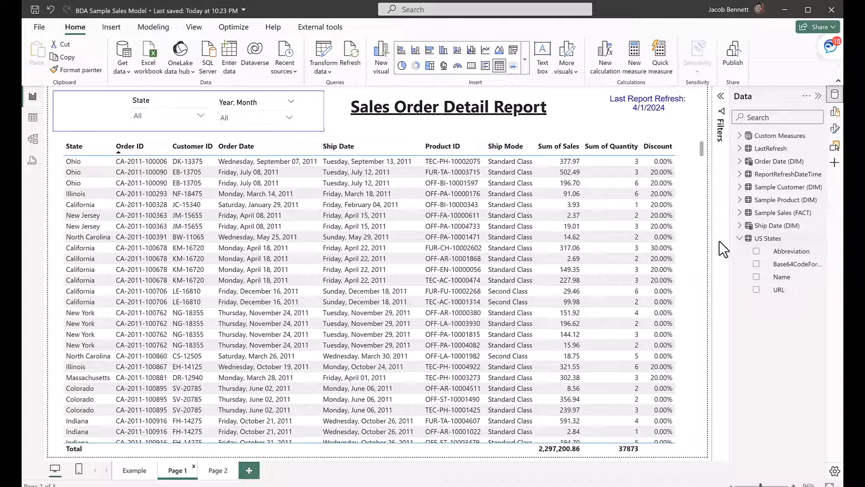
- Search the fields for state, and in the model view relate the US States Name column to State in Sample Customer (DIM)
left_click(772, 118)
type("state")
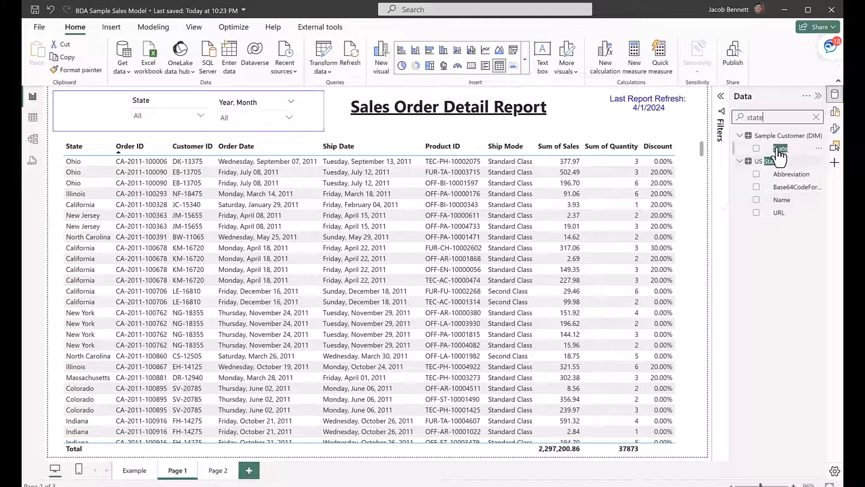
left_click(33, 142)
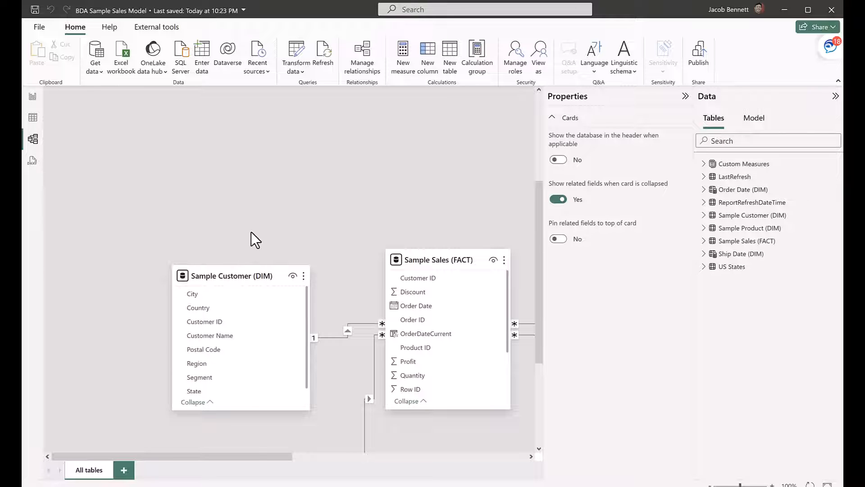
left_click_drag(517, 233, 87, 214)
left_click_drag(101, 242, 158, 354)
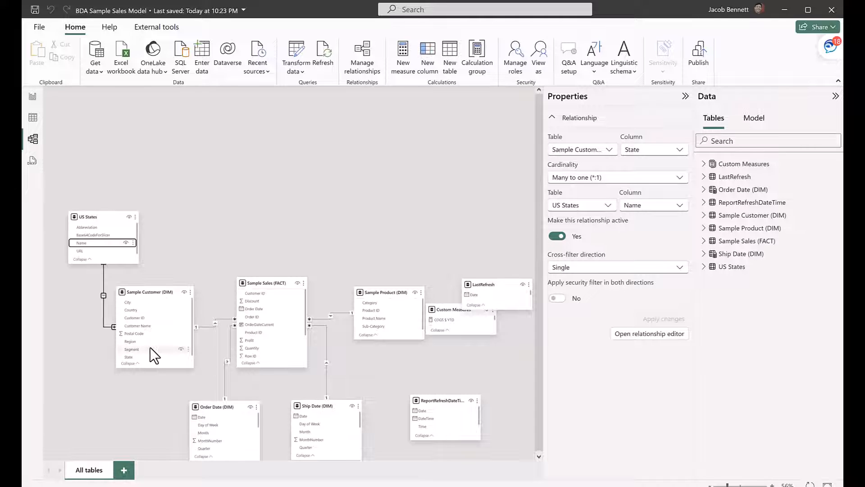
- On report Page 1, delete the rectangular frame around the slicers and add a US States URL flag table beside the State slicer
left_click(33, 100)
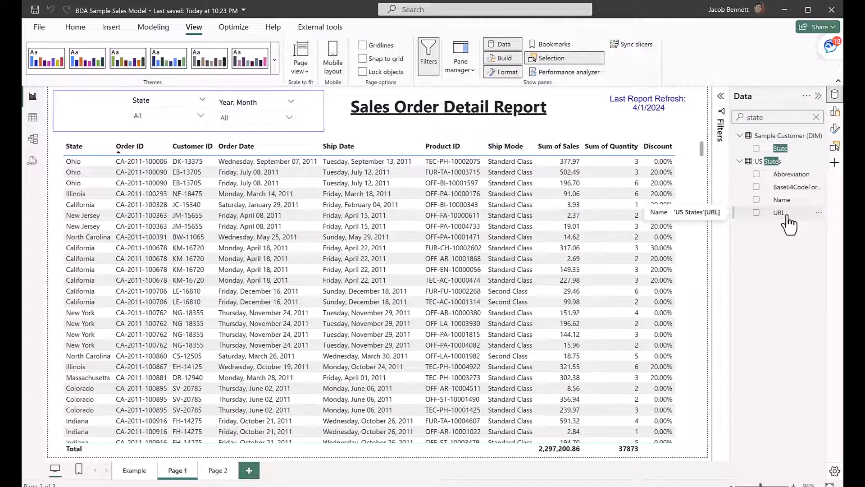
left_click_drag(788, 216, 86, 115)
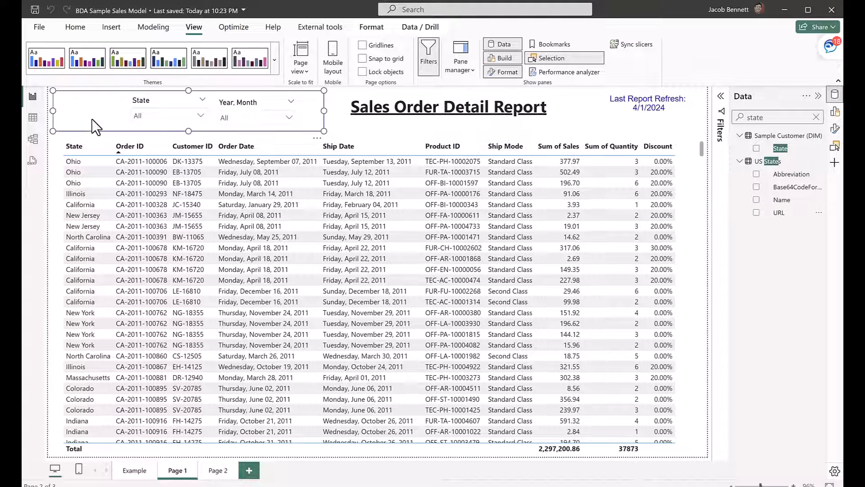
key("Delete")
left_click_drag(779, 212, 85, 112)
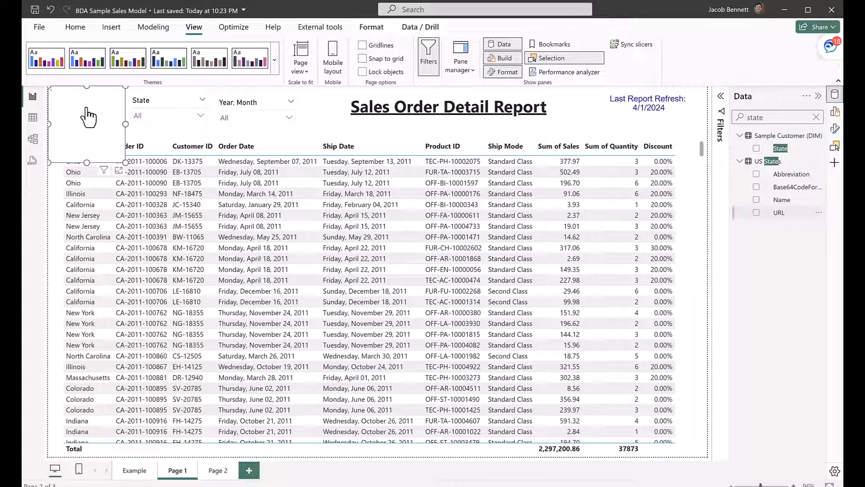
scroll(115, 139, "down", 5)
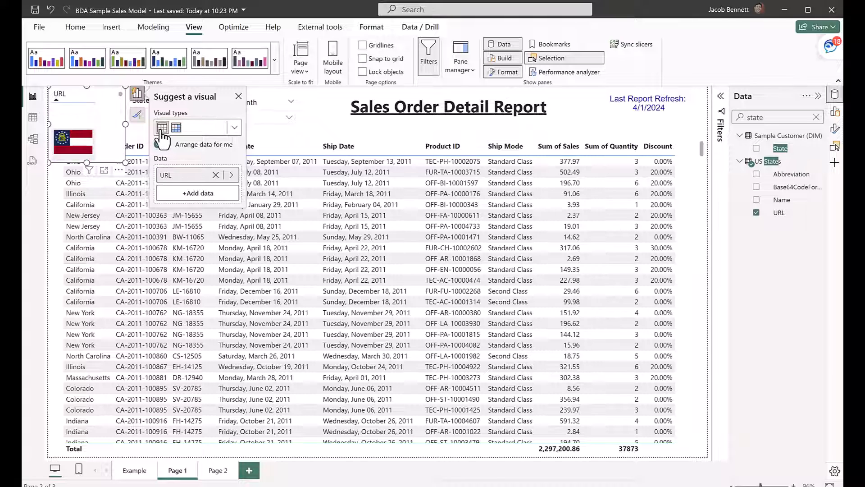
left_click(138, 130)
- Filter the report to Alabama with the State slicer and check which flags the URL table shows
left_click(182, 115)
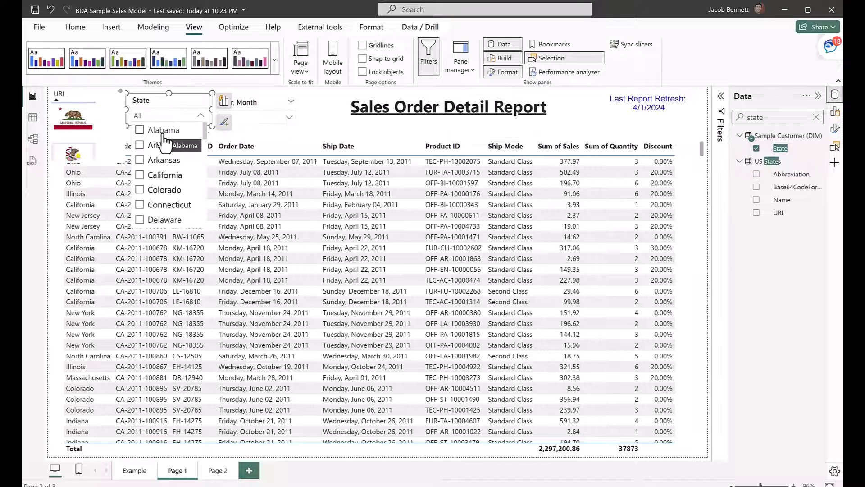
left_click(139, 129)
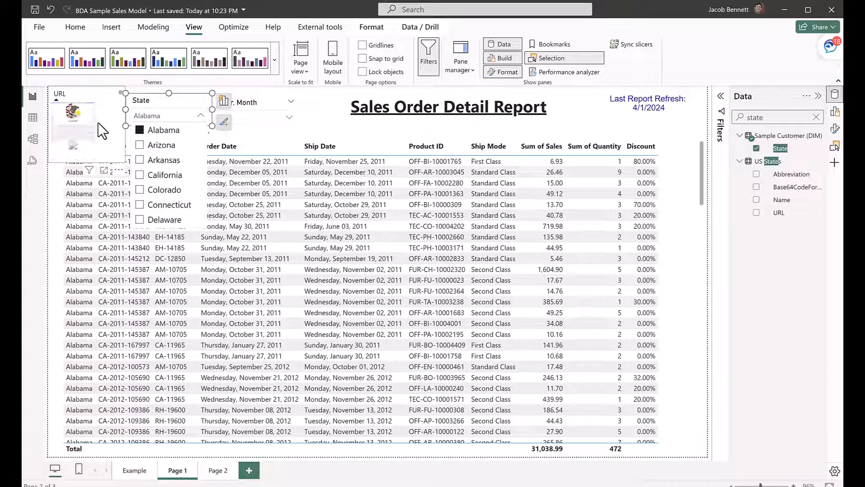
scroll(99, 123, "down", 8)
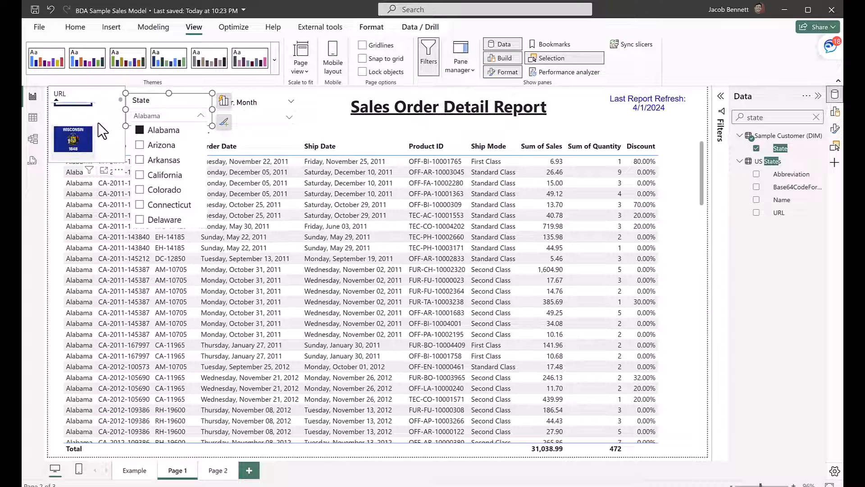
scroll(96, 128, "down", 1)
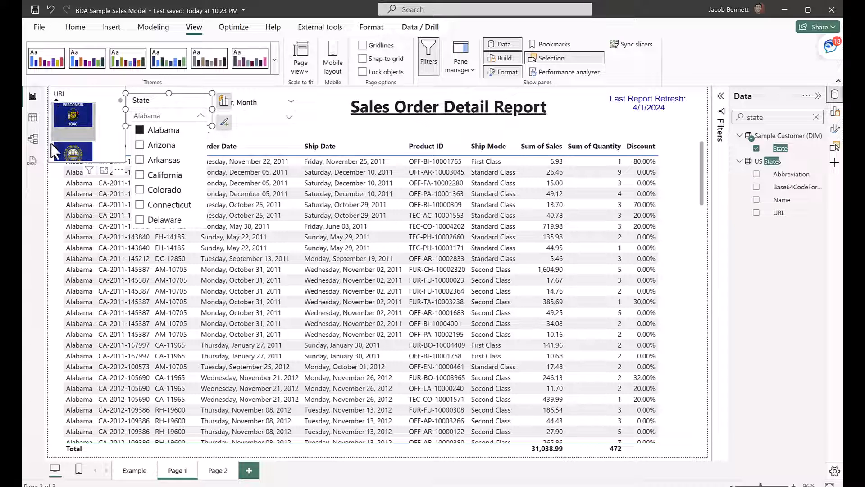
- In the model view, set the cross-filter direction of the US States to Sample Customer (DIM) relationship to Both and apply it
left_click(33, 141)
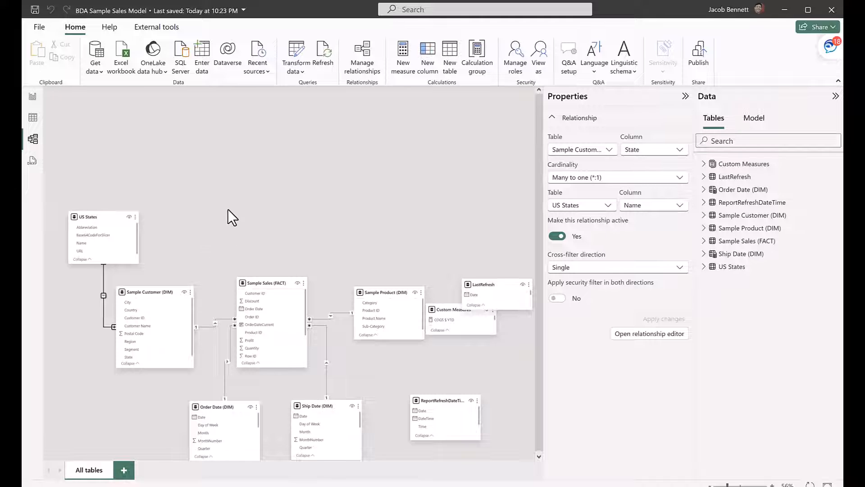
scroll(228, 209, "up", 5)
left_click_drag(219, 456, 105, 455)
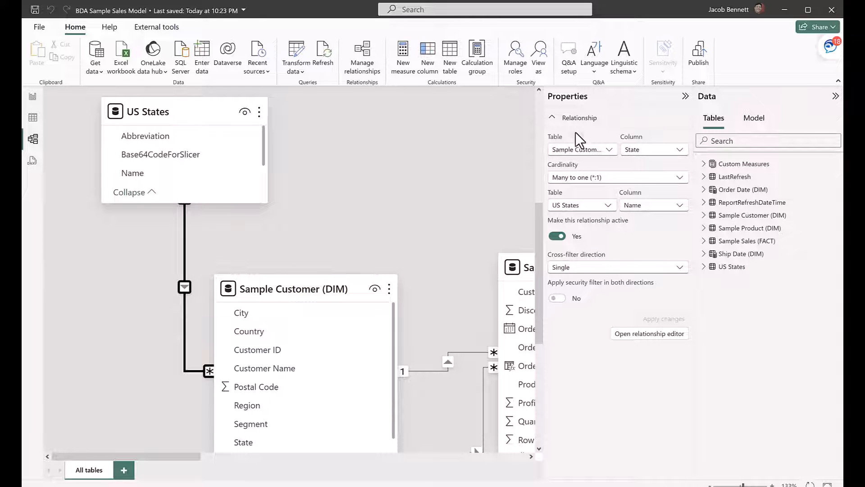
left_click(581, 269)
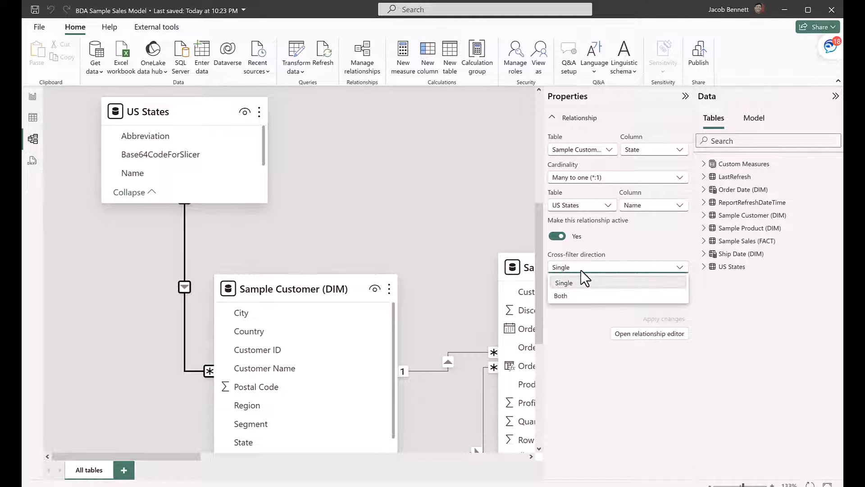
left_click(569, 296)
left_click(676, 320)
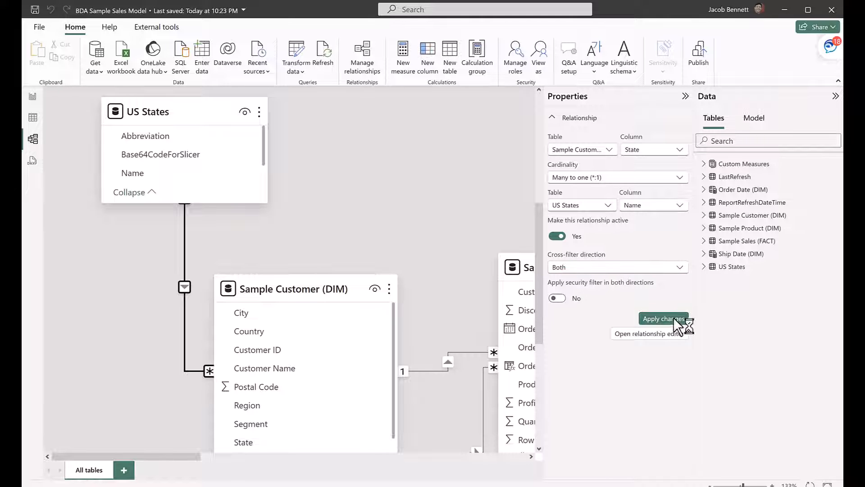
- On report Page 1, convert the URL flag table to a Simple Image visual and shrink it to fit beside the State slicer
left_click(35, 101)
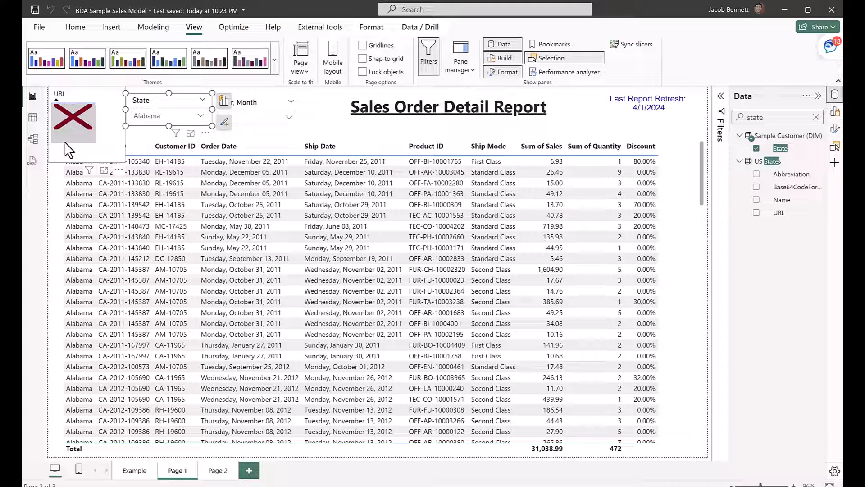
left_click(104, 121)
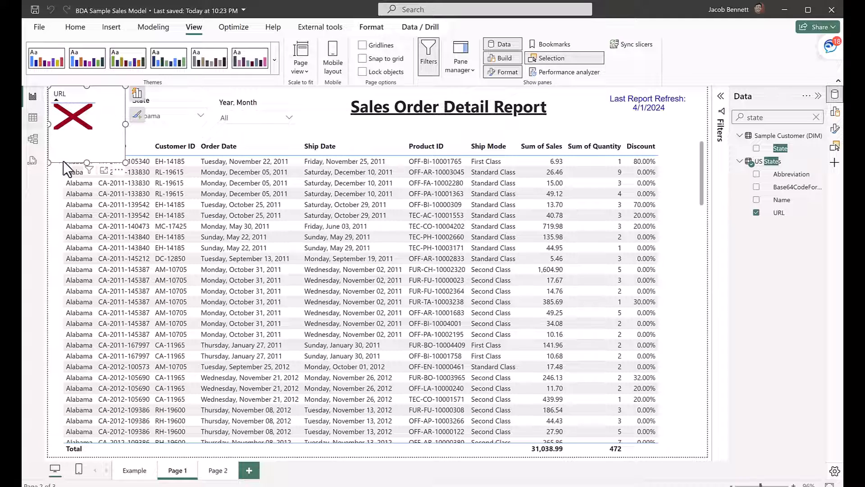
left_click(75, 28)
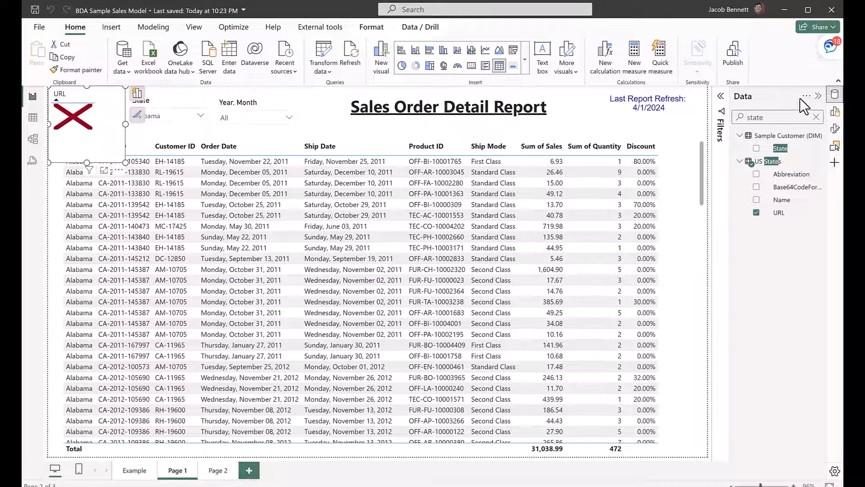
left_click(835, 112)
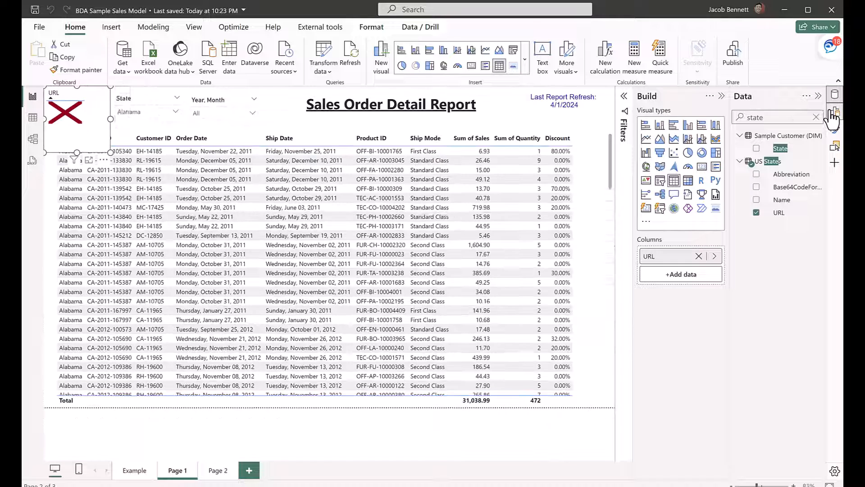
left_click(717, 209)
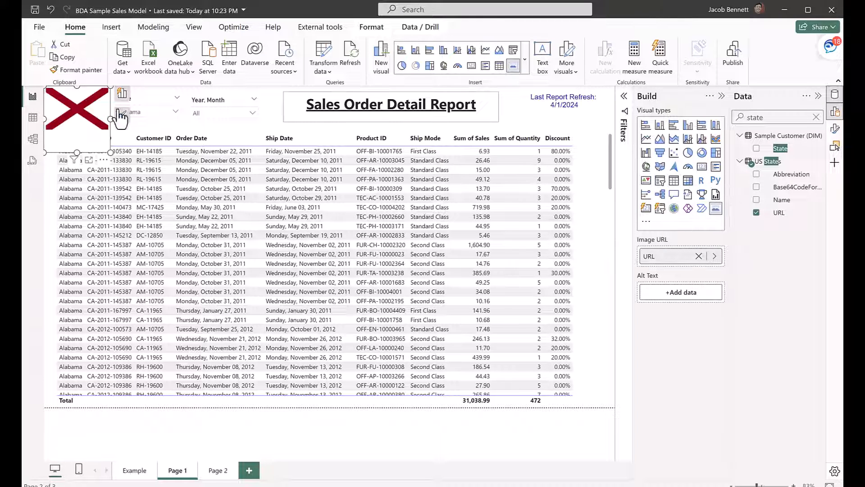
mouse_move(96, 126)
left_mouse_down()
mouse_move(102, 119)
mouse_move(87, 116)
left_mouse_up()
left_click_drag(75, 102, 94, 126)
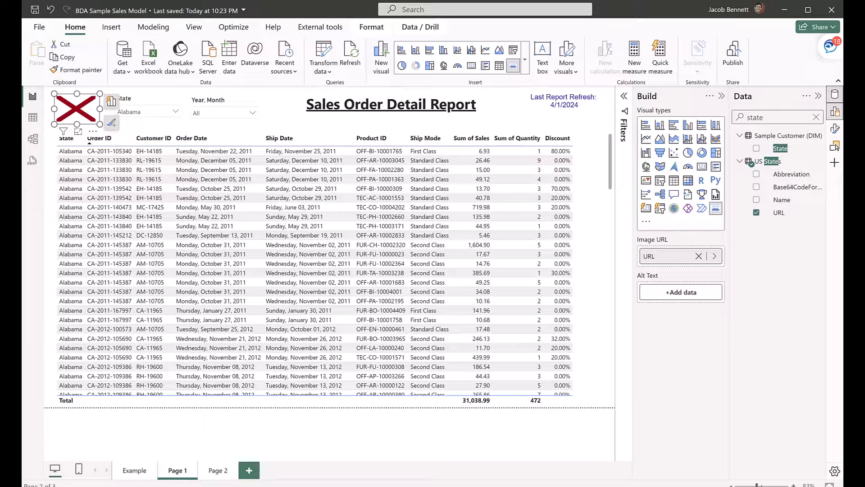
- Filter the State slicer to Arizona, Arkansas and California in turn, clear it, and check the flag image for each selection
left_click(145, 110)
left_click(141, 137)
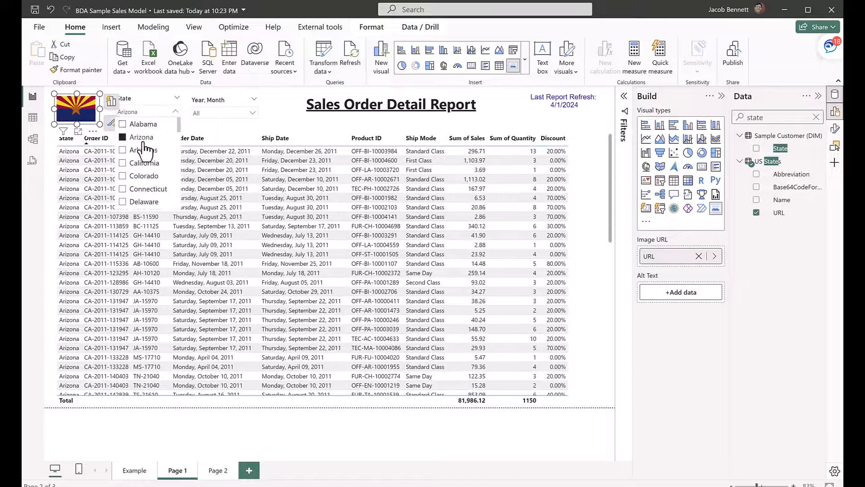
left_click(141, 151)
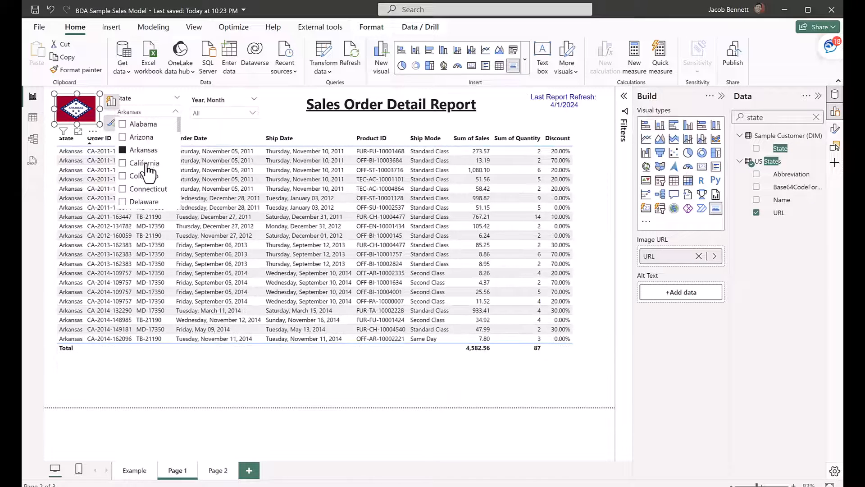
left_click(145, 164)
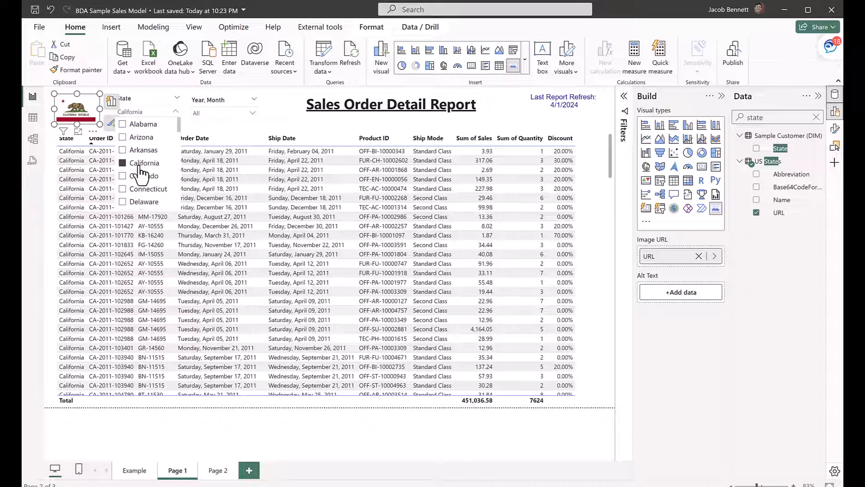
left_click(142, 164)
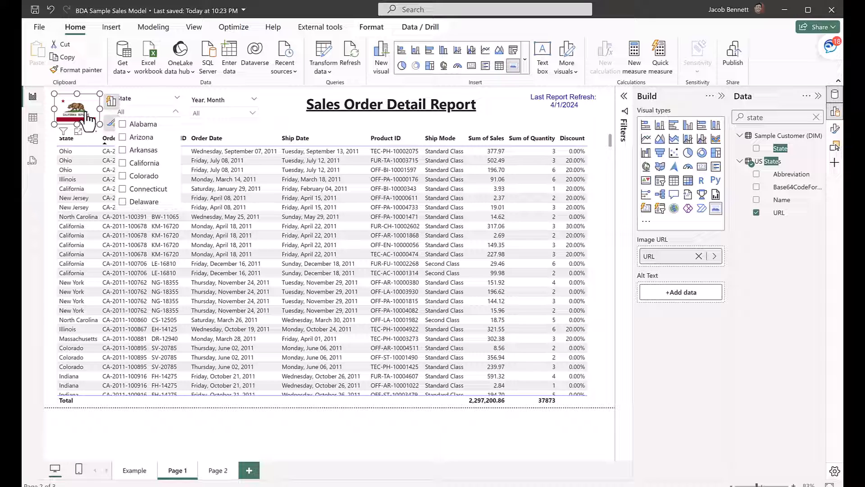
left_click(186, 95)
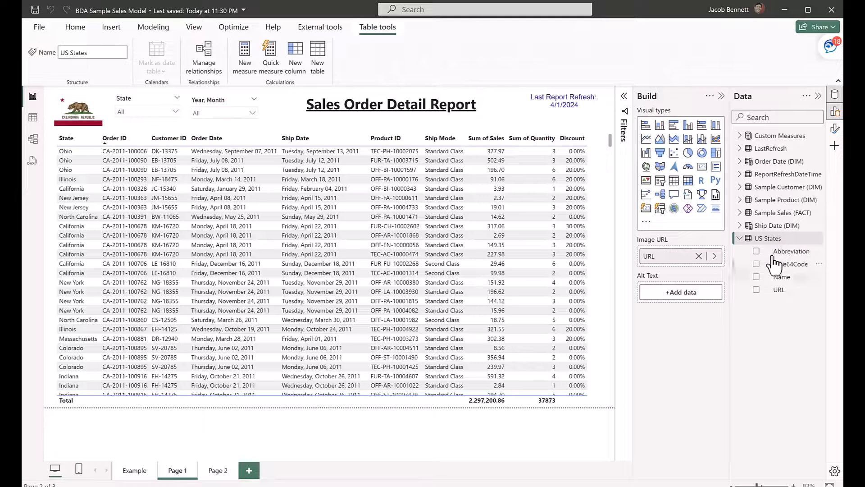
- Create a measure named Flag Measure in the US States table and begin its formula with an IF function
right_click(770, 239)
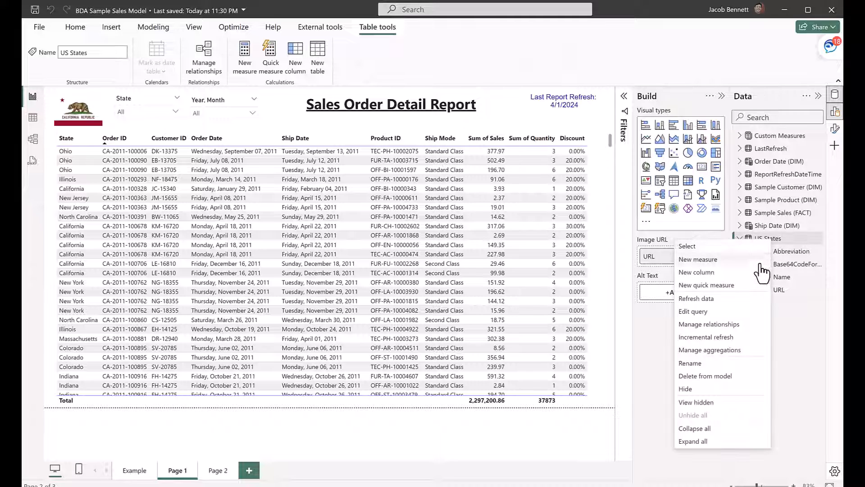
left_click(731, 260)
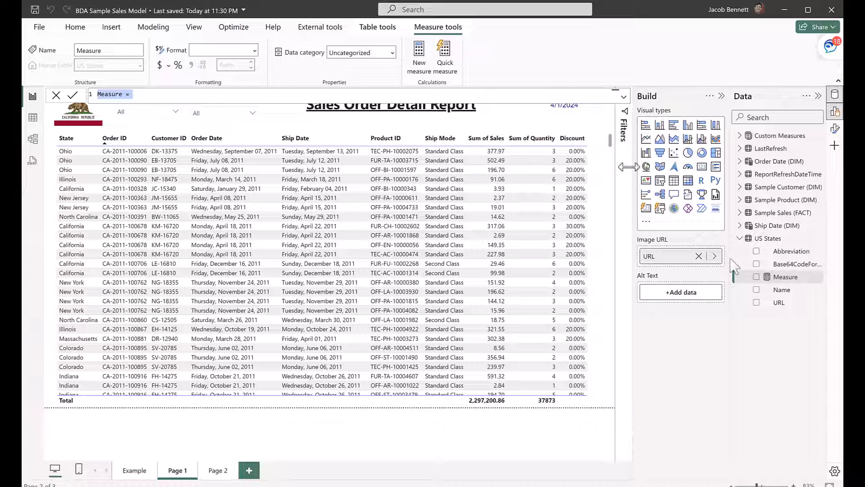
scroll(568, 96, "up", 5)
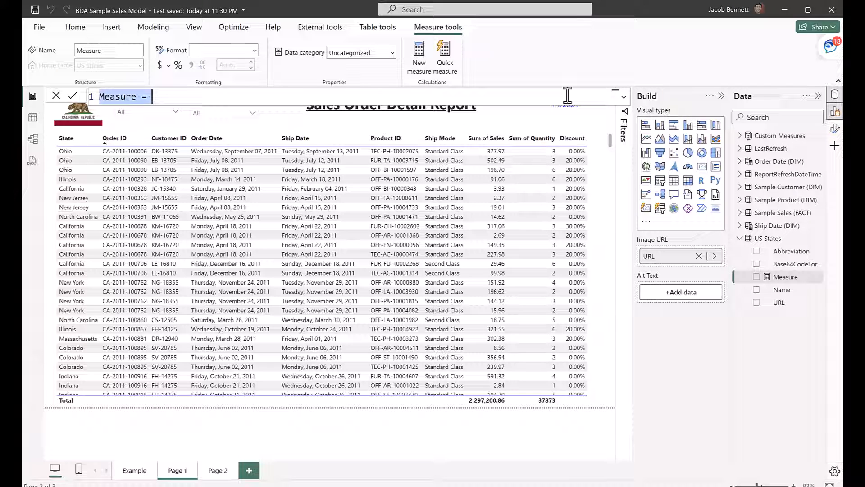
type("Flag Measure =")
key("shift+Return")
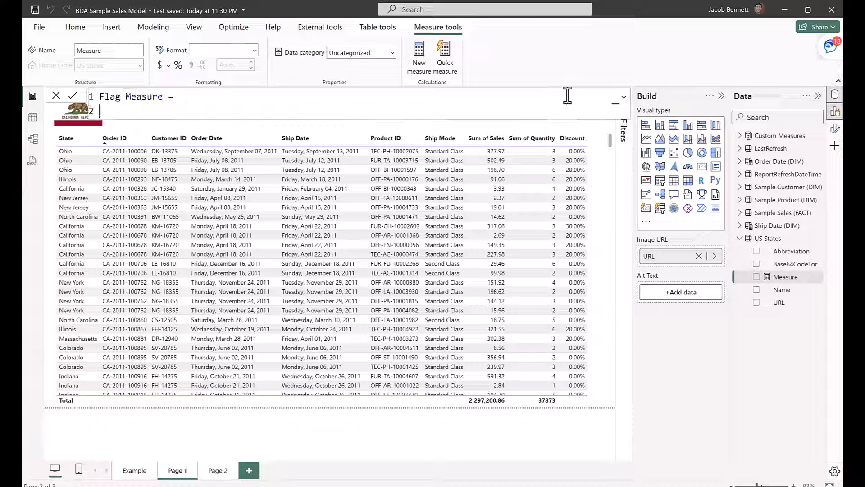
key("shift+Return")
key("shift+Return")
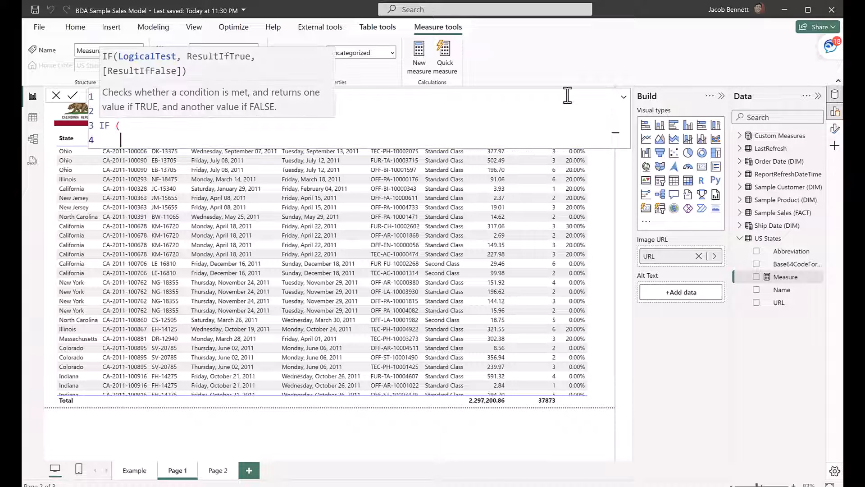
- Enter ISFILTERED( 'Sample Customer (DIM)'[State] ) = TRUE() as the IF condition of Flag Measure
type("ISFILT")
key("Tab")
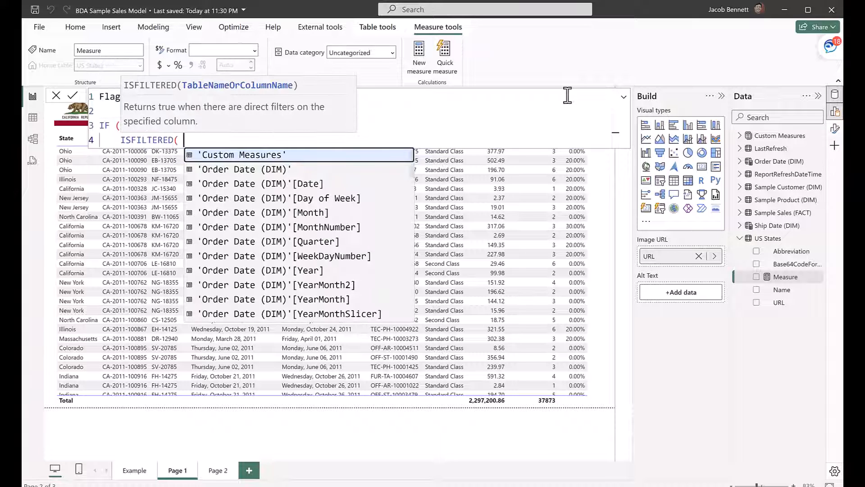
type("'Sample Customer (DIM)'[State]")
key("Tab")
type(")")
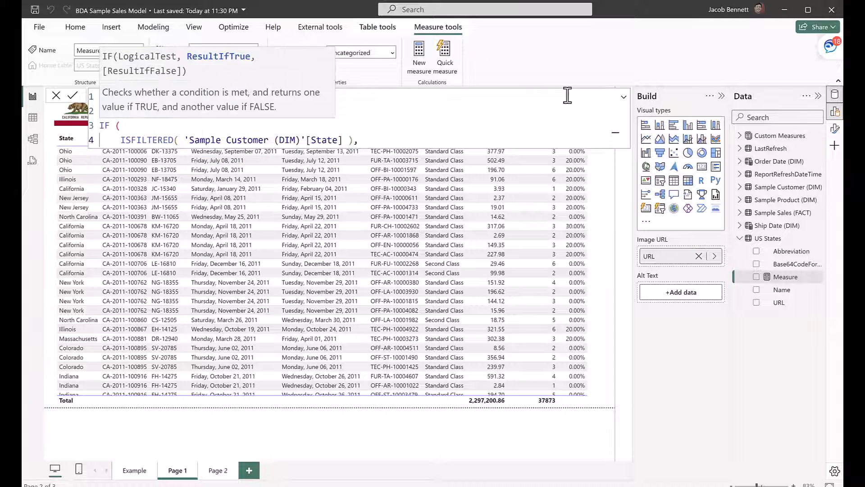
type(" = TRUE(),")
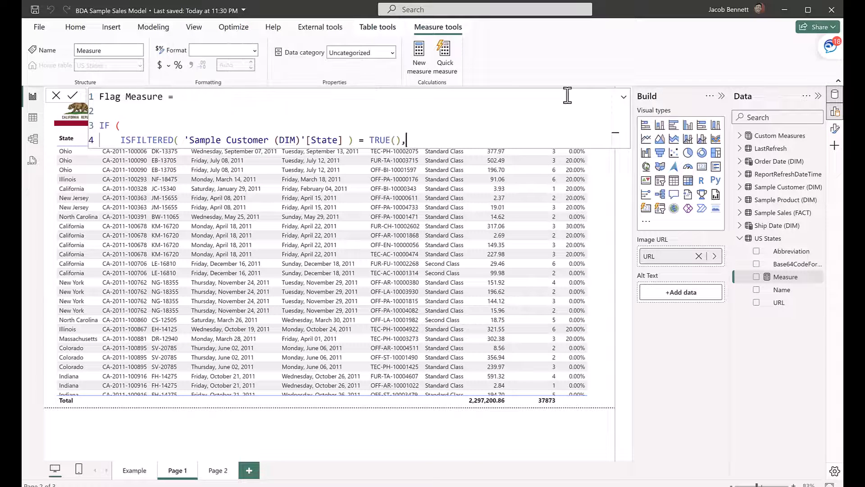
- Make the IF function return SELECTEDVALUE( 'US States'[URL] ) when the condition is true
key("shift+Return")
type("SELECTEDV")
key("Tab")
type("'US States'[URL] ),")
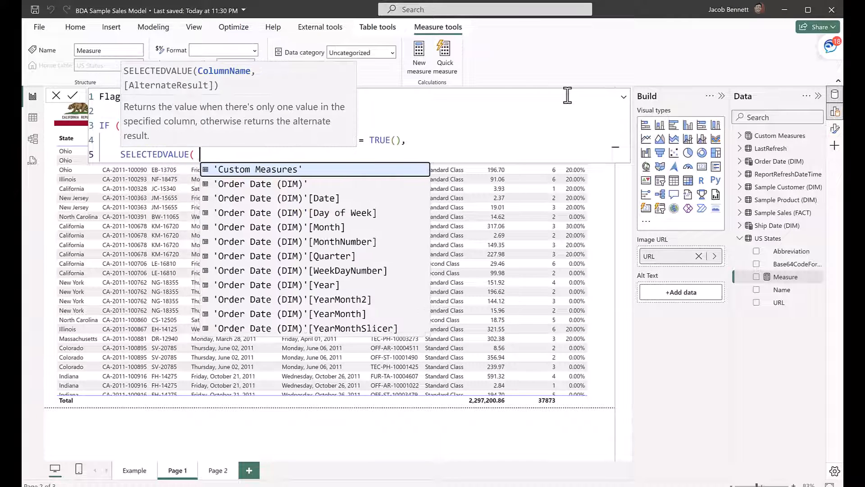
- Set the IF function's false result to LOOKUPVALUE ( 'US States'[URL], 'US States'[Name], "United States" ) and complete the formula
key("shift+Return")
type("LOOKUPVALUE")
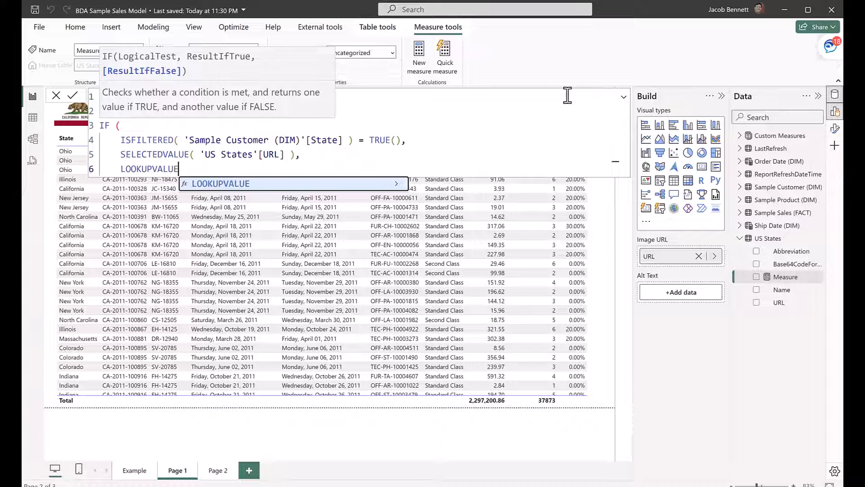
type(" ( URL")
key("Tab")
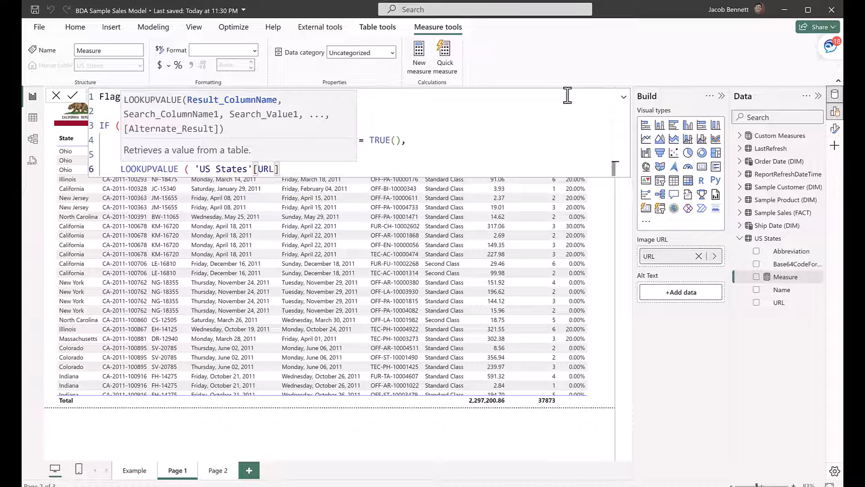
type(", Na")
key("Tab")
type(", \"United States\" )")
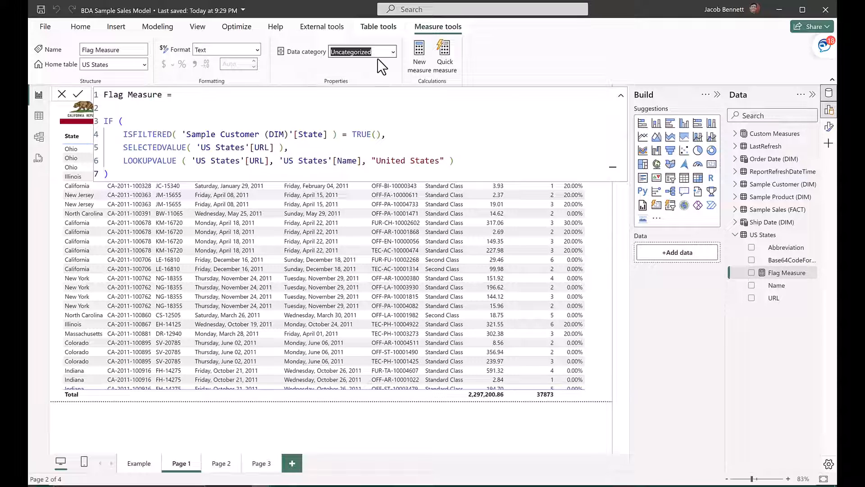
- Set the data category of Flag Measure to Image URL and leave the formula editor
left_click(393, 52)
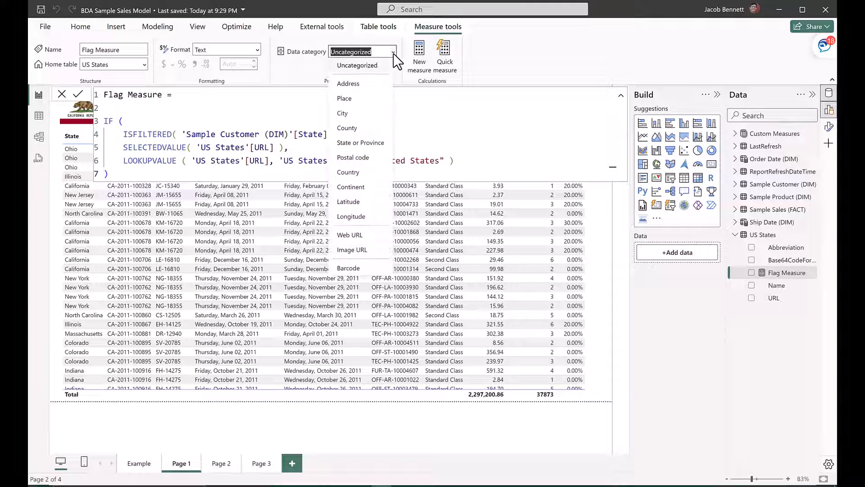
left_click(360, 250)
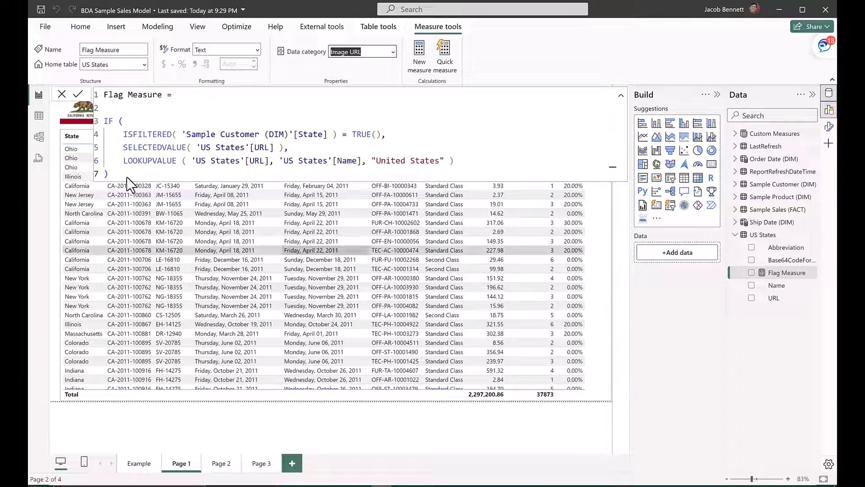
left_click(62, 96)
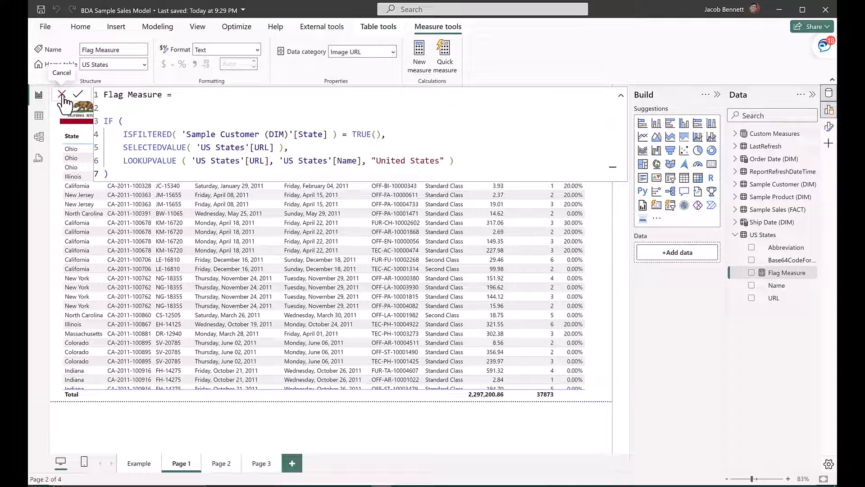
- Remove the URL field from the flag image visual, convert it to a table and add Flag Measure as its column
left_click(84, 114)
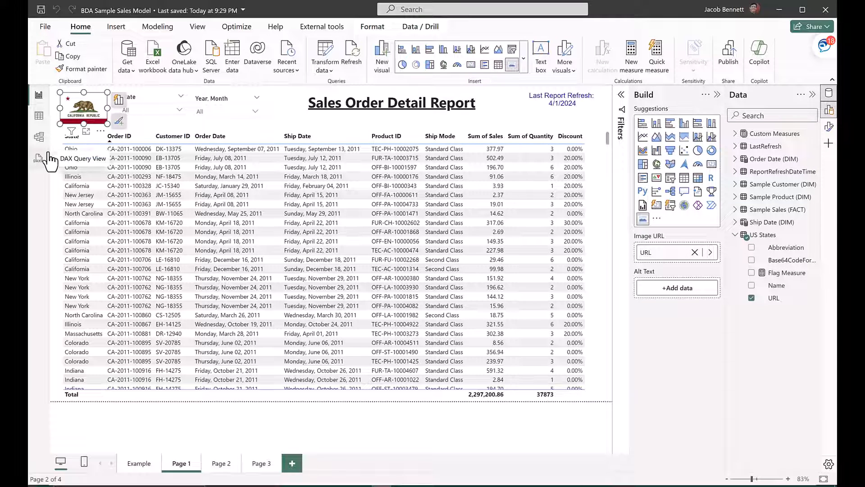
left_click(695, 252)
left_click_drag(784, 272, 658, 253)
left_click_drag(774, 272, 662, 257)
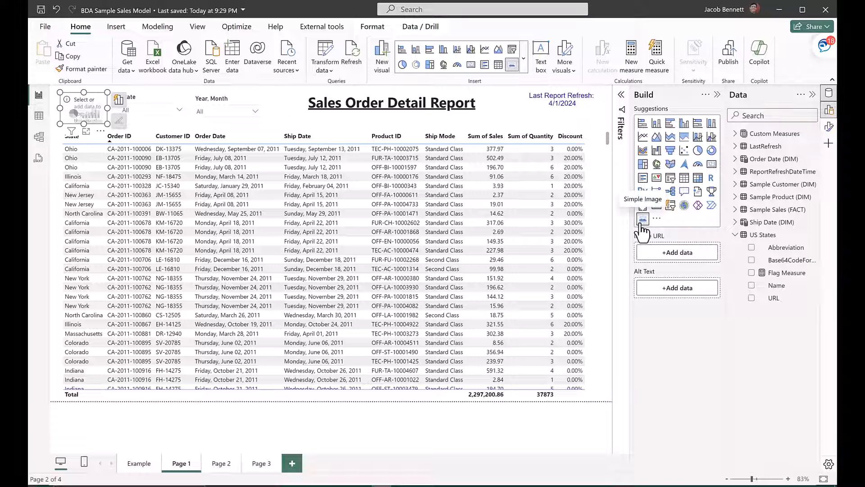
left_click(686, 181)
left_click_drag(780, 273, 656, 260)
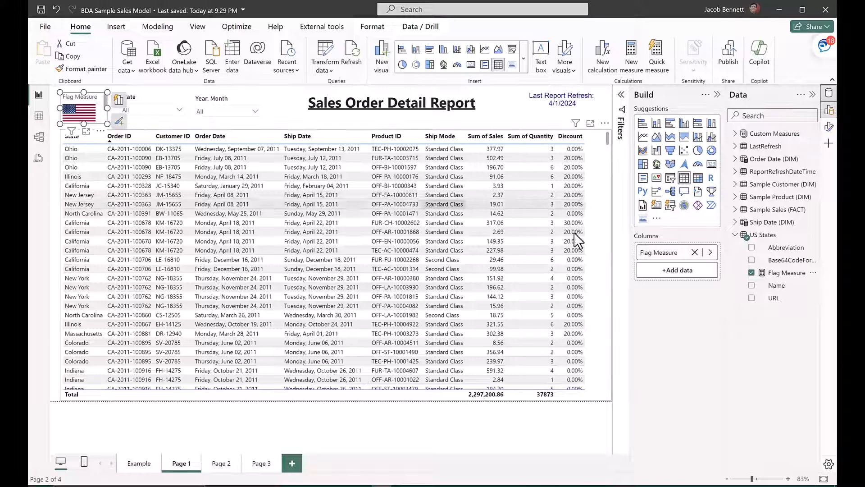
- Blank out the display name of the Flag Measure column in the flag table
double_click(658, 255)
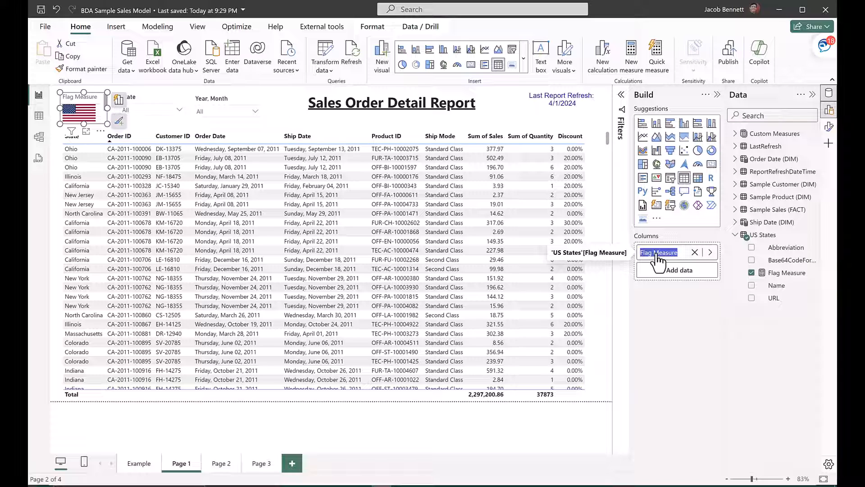
key("BackSpace")
key("Return")
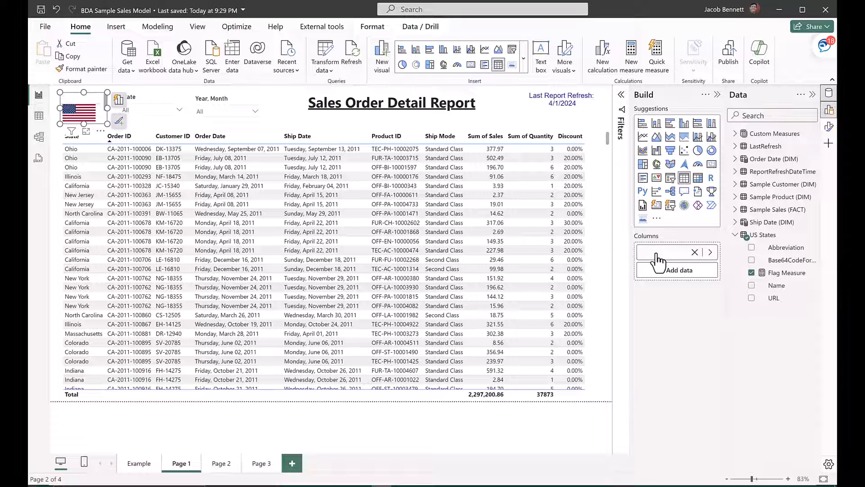
- Turn off the horizontal gridlines in the flag table's grid formatting
left_click(830, 129)
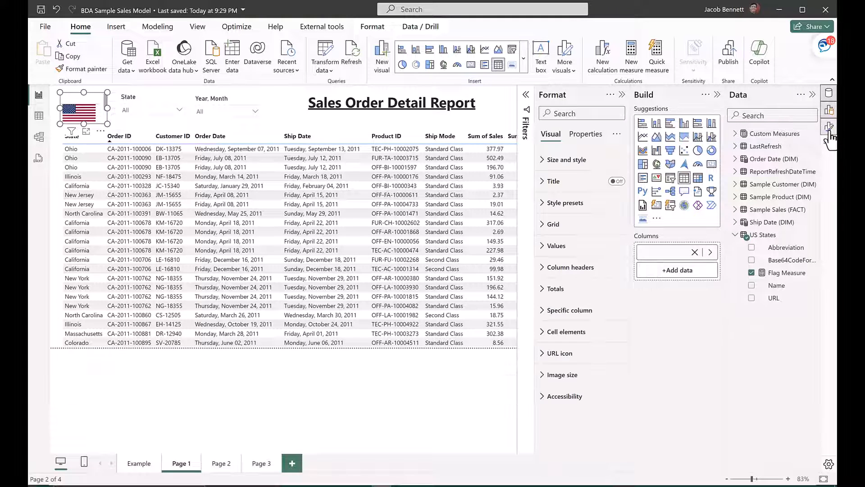
left_click(569, 161)
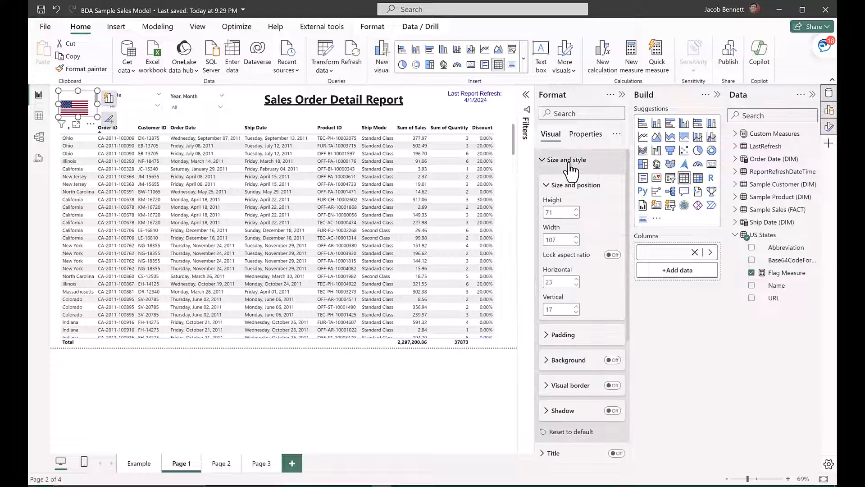
left_click(577, 337)
scroll(579, 335, "down", 4)
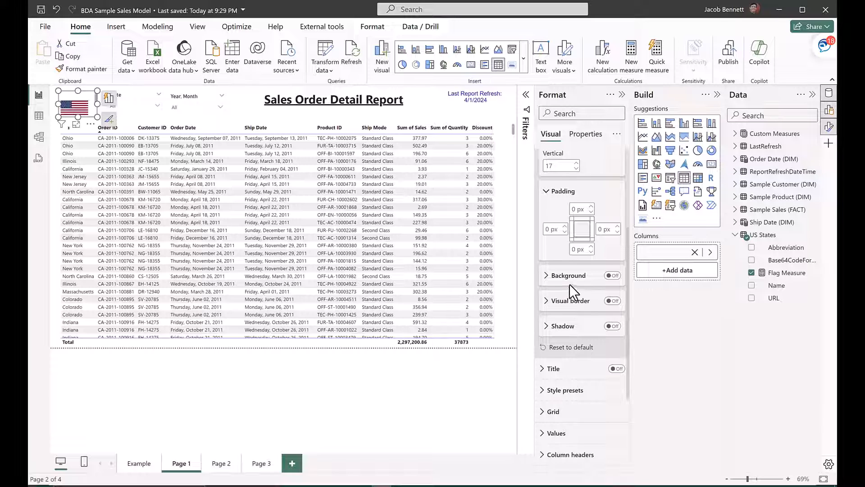
scroll(570, 285, "down", 1)
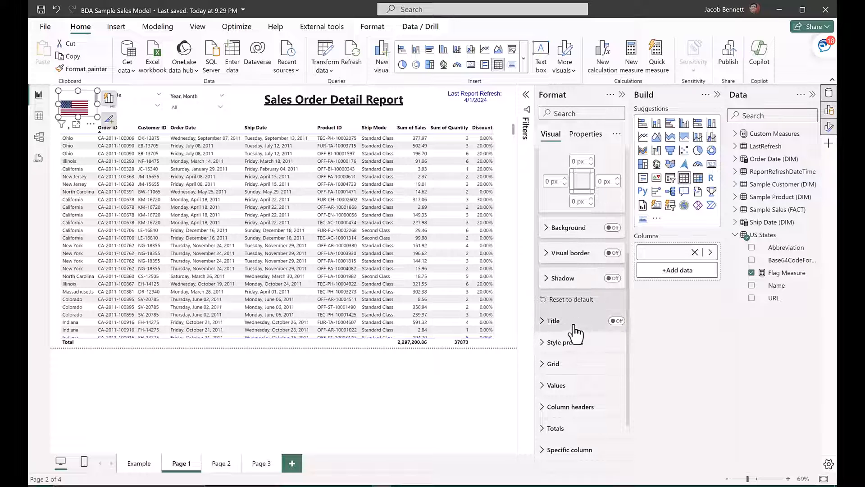
left_click(572, 342)
scroll(575, 354, "down", 1)
scroll(575, 354, "down", 1)
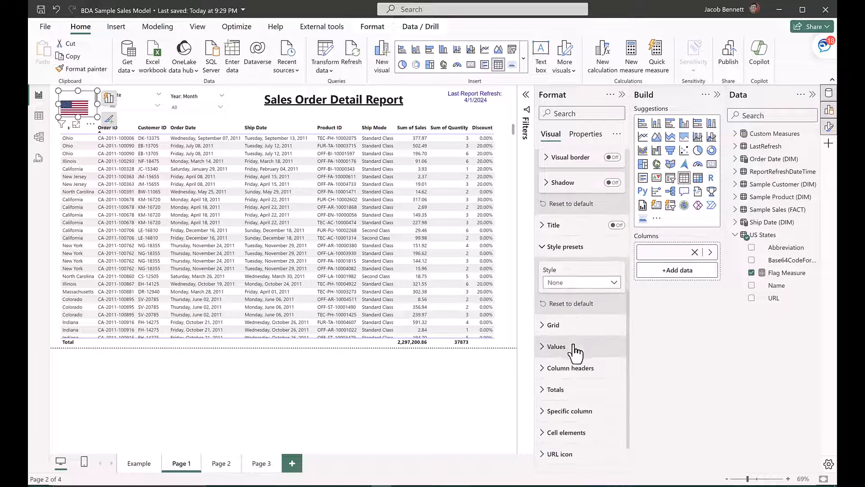
scroll(576, 307, "down", 2)
left_click(580, 293)
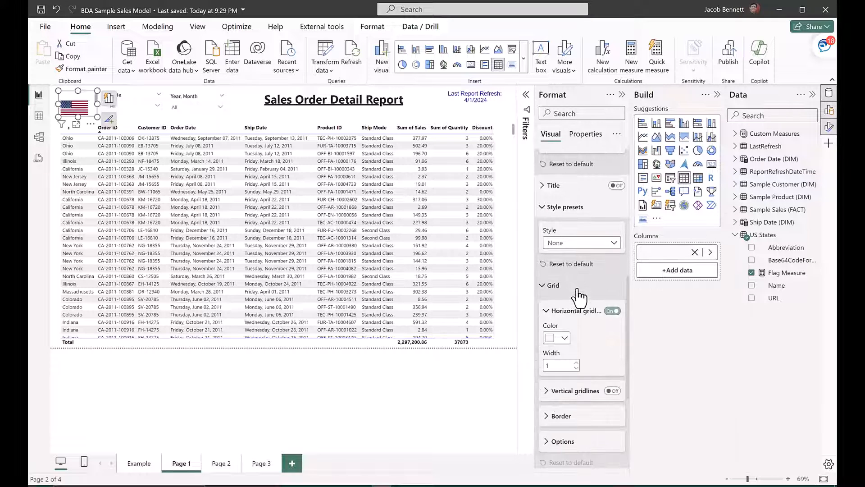
left_click(613, 311)
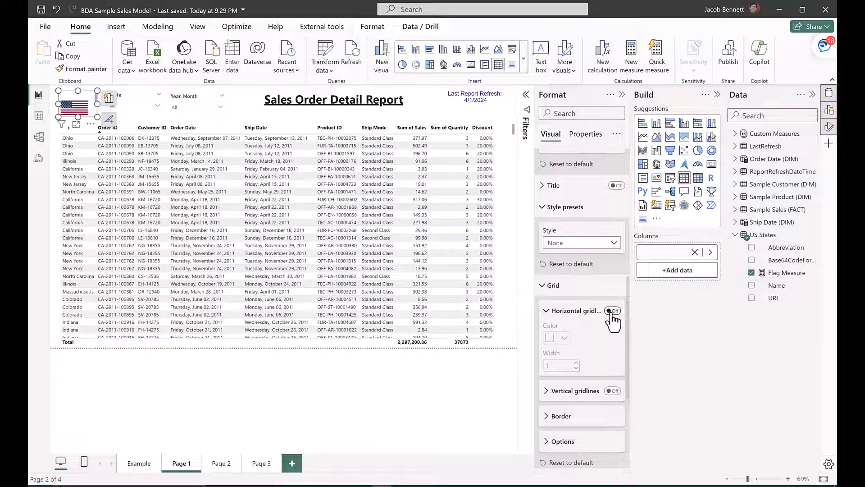
- Set the grid border color of the flag table to white
scroll(616, 319, "down", 2)
left_click(575, 322)
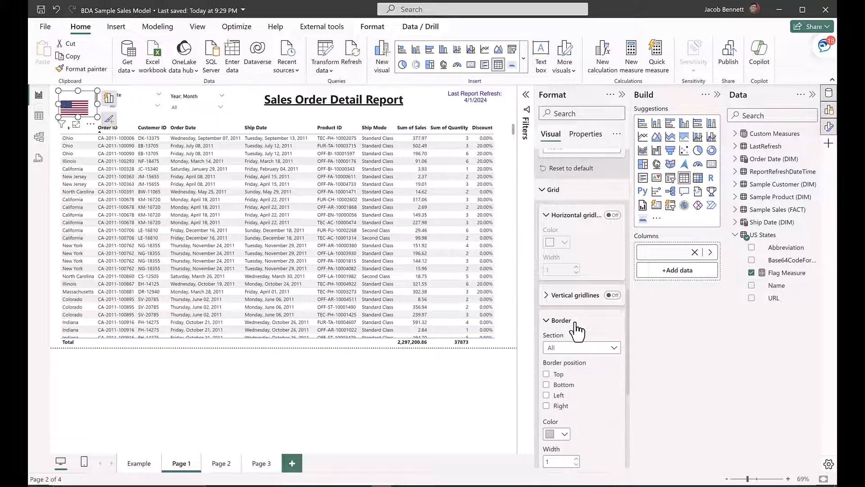
scroll(574, 321, "down", 3)
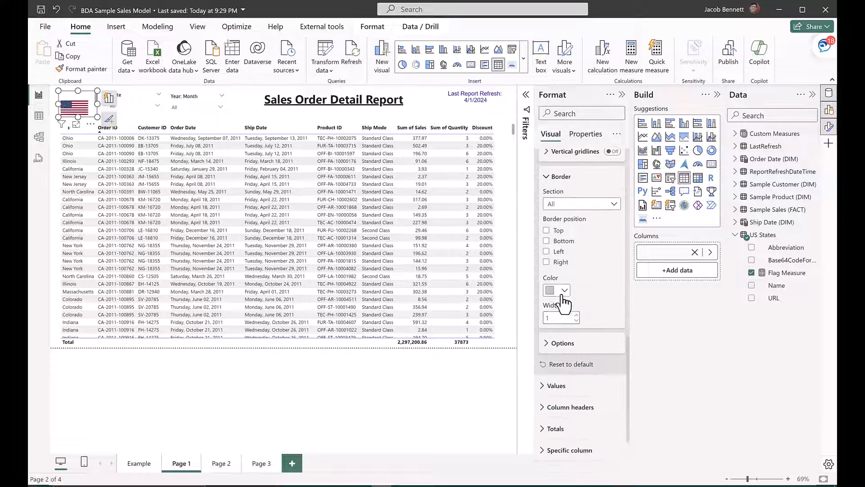
left_click(561, 294)
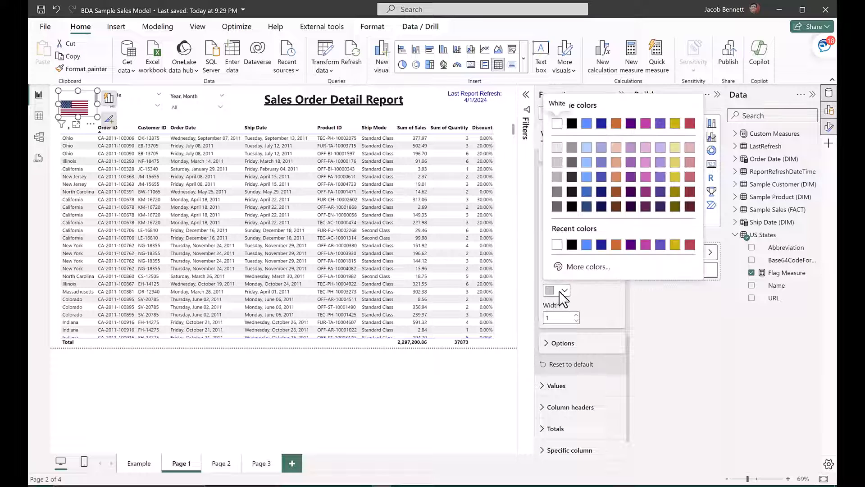
left_click(557, 249)
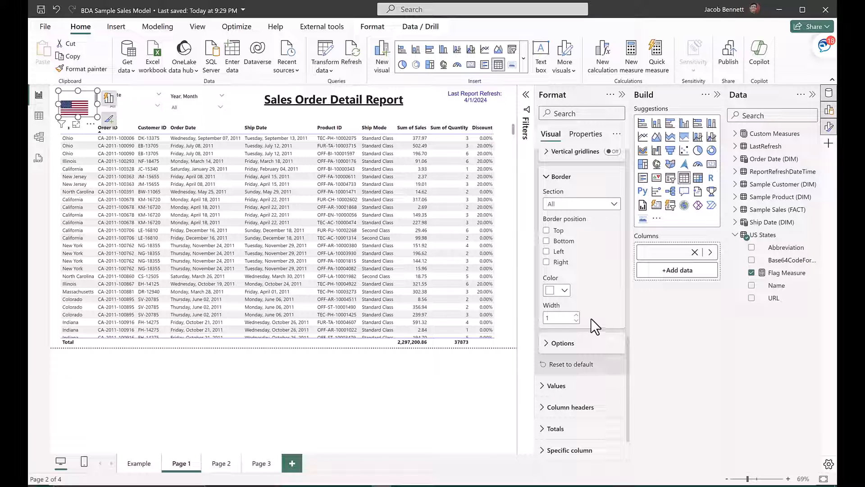
- Make the flag table taller, nudge it upward on the page, and trim its lower edge to sit just above the sales table's headers
left_click_drag(77, 117, 76, 129)
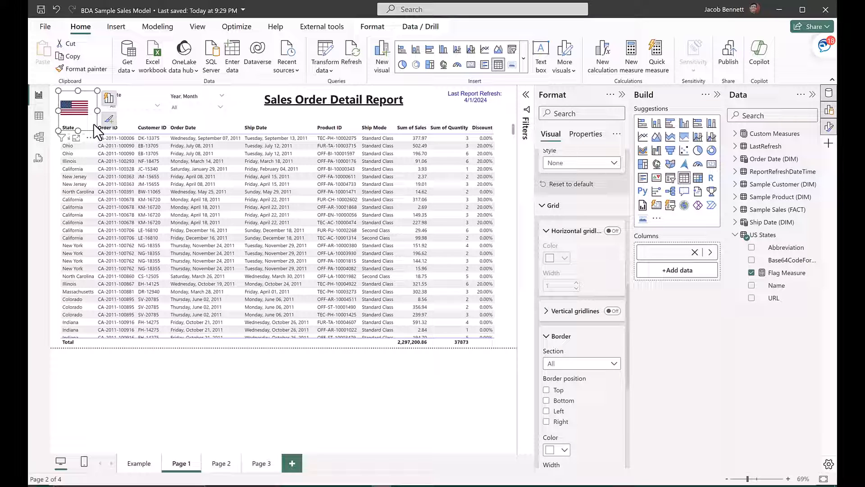
key("Up")
key("Up")
key("Up")
key("Up")
key("Up")
key("Up")
key("Up")
key("Up")
key("Up")
key("Up")
key("Up")
key("Up")
key("Up")
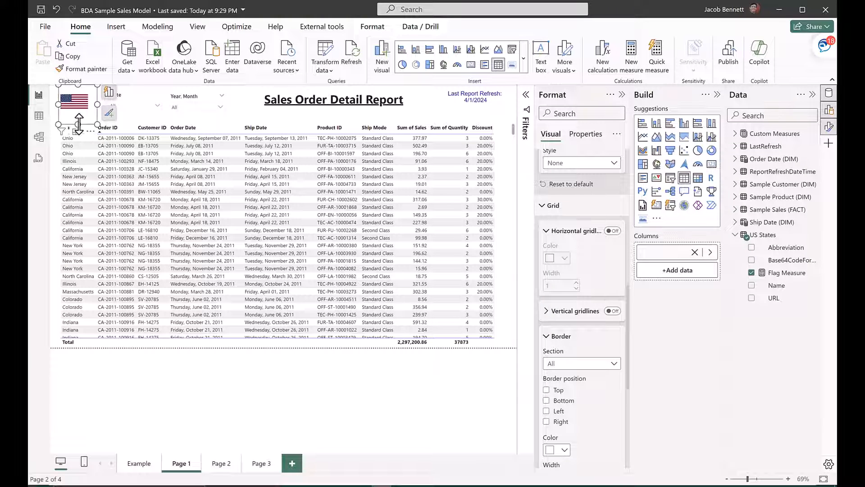
left_click_drag(78, 123, 80, 118)
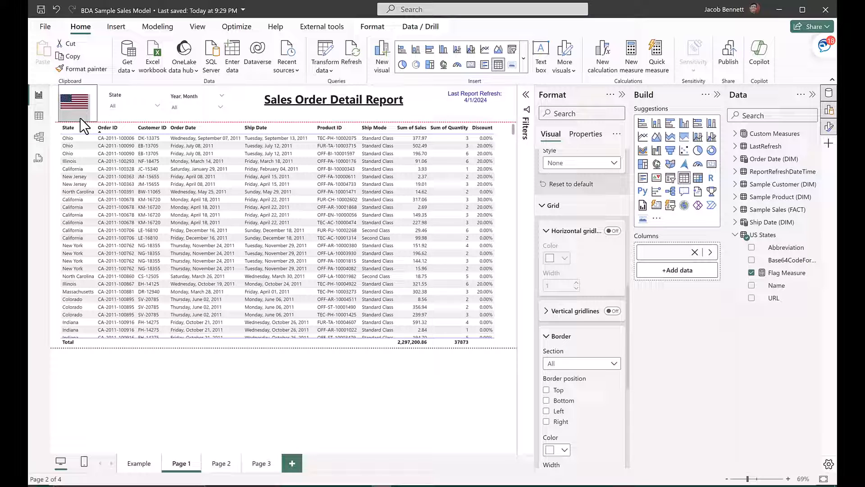
left_click_drag(80, 118, 80, 118)
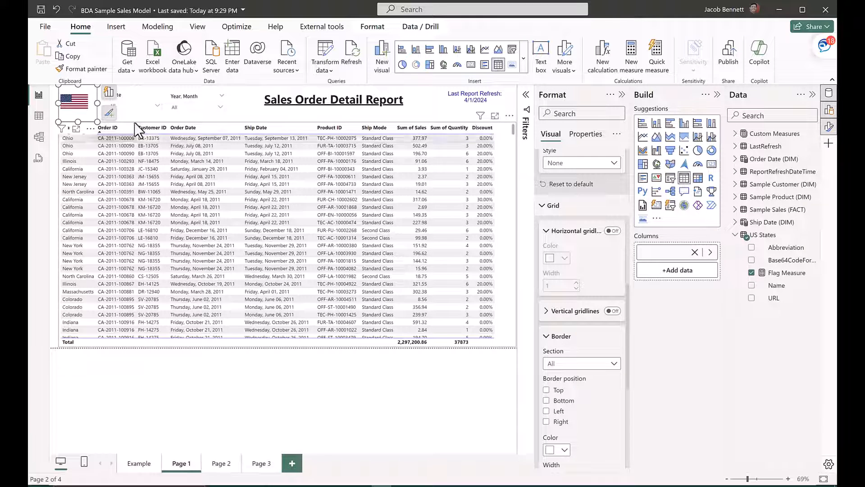
- Check the layer order of the visuals on the page, and close the Selection and Format panes
left_click(199, 27)
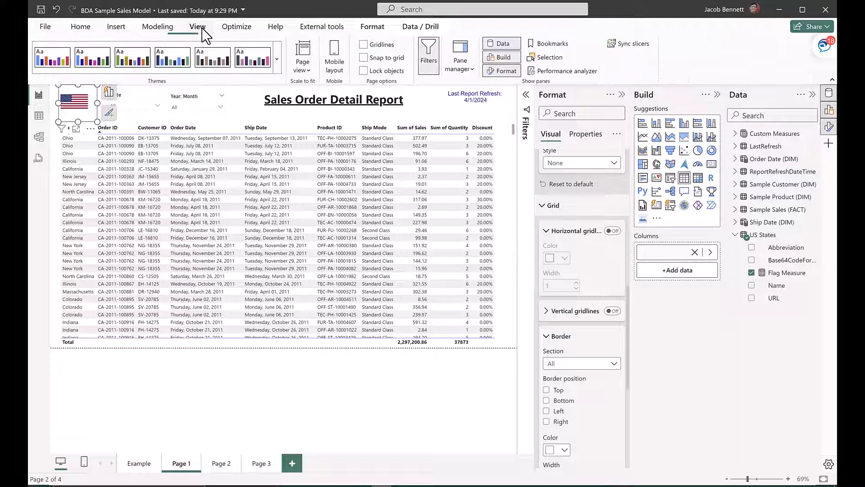
left_click(551, 58)
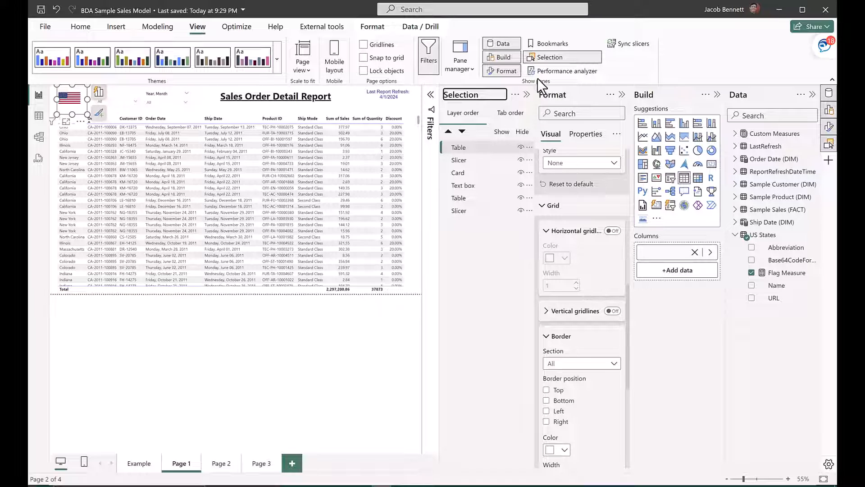
left_click(527, 95)
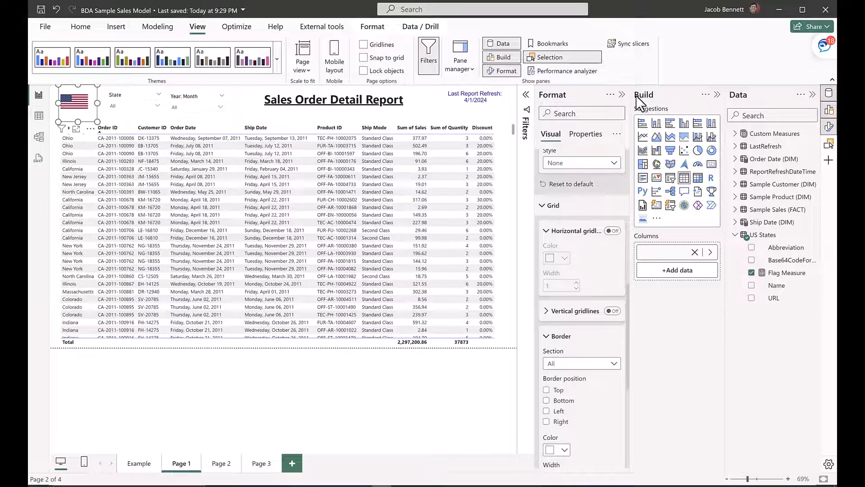
left_click(623, 93)
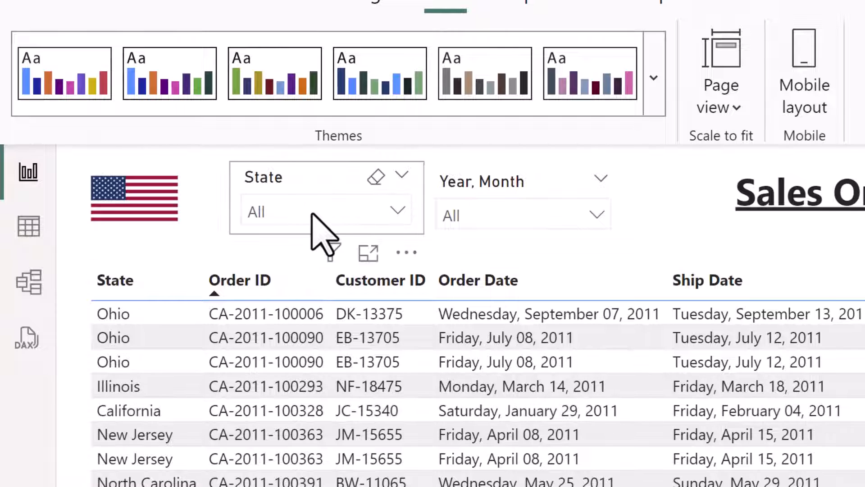
- Test the flag by filtering State to Alabama, Arizona, Arkansas and California in turn, and clear the filter
left_click(311, 214)
left_click(311, 245)
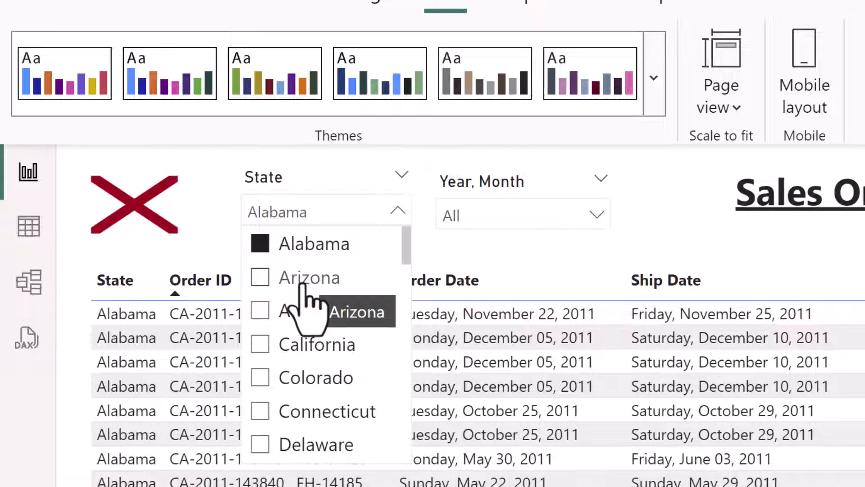
left_click(305, 281)
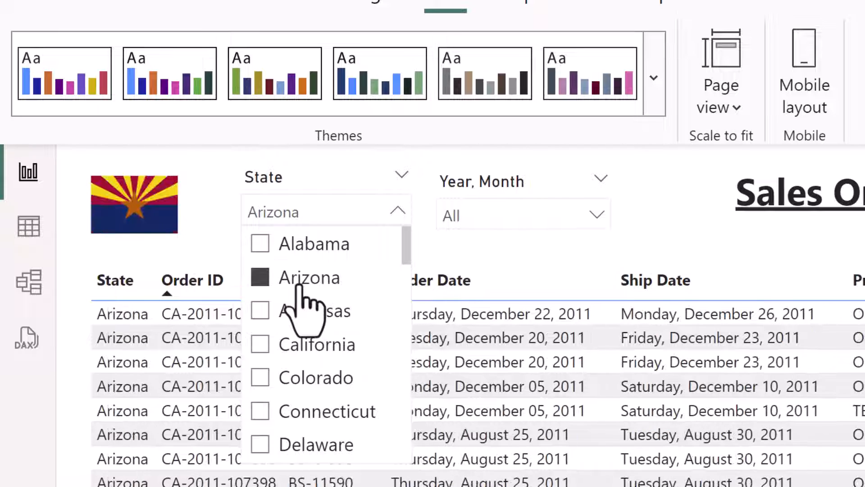
left_click(317, 311)
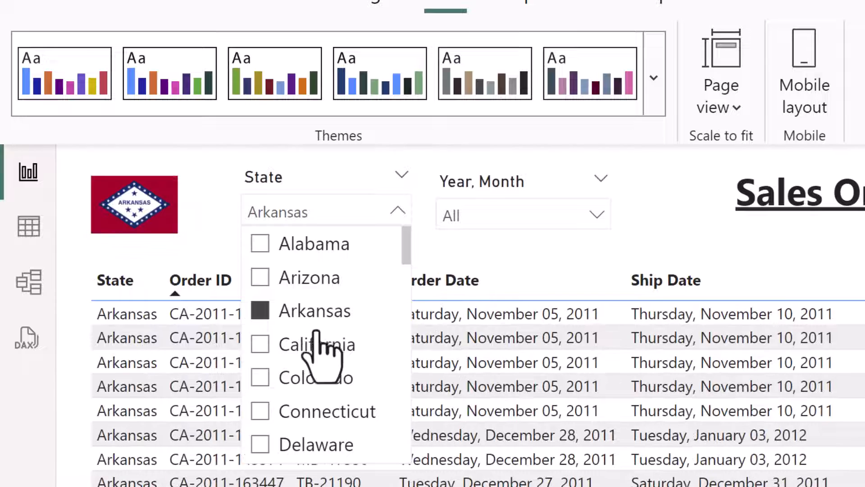
left_click(321, 344)
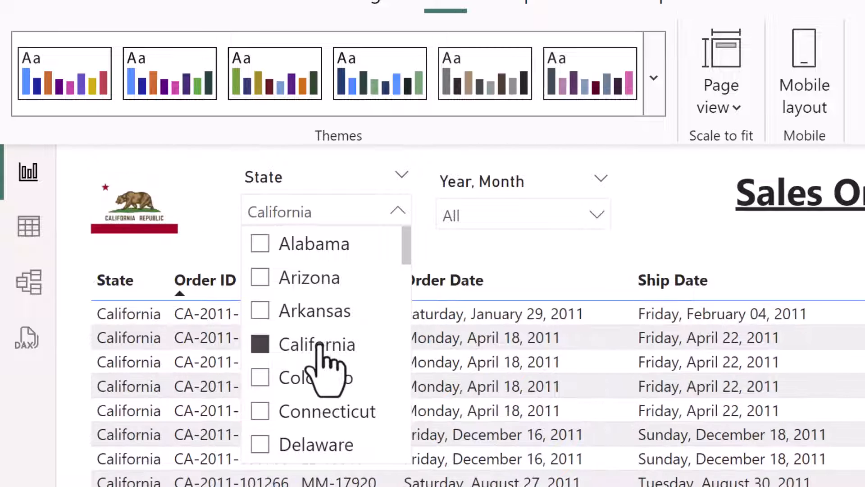
left_click(320, 345)
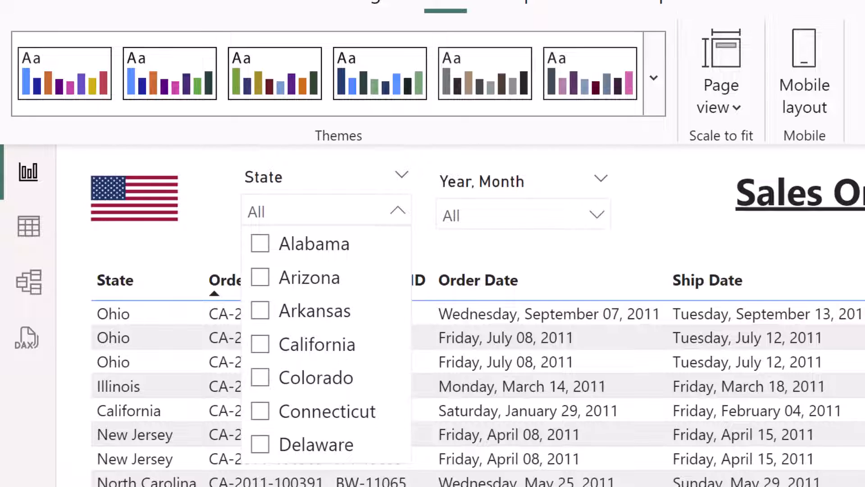
key("Escape")
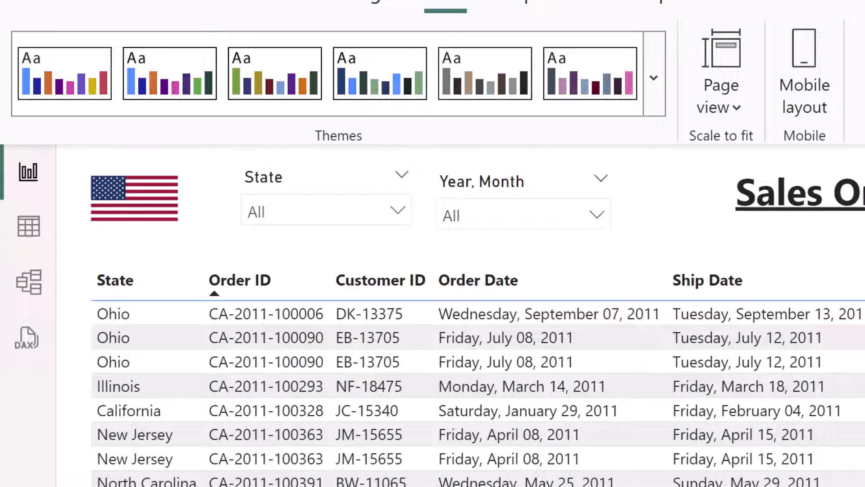